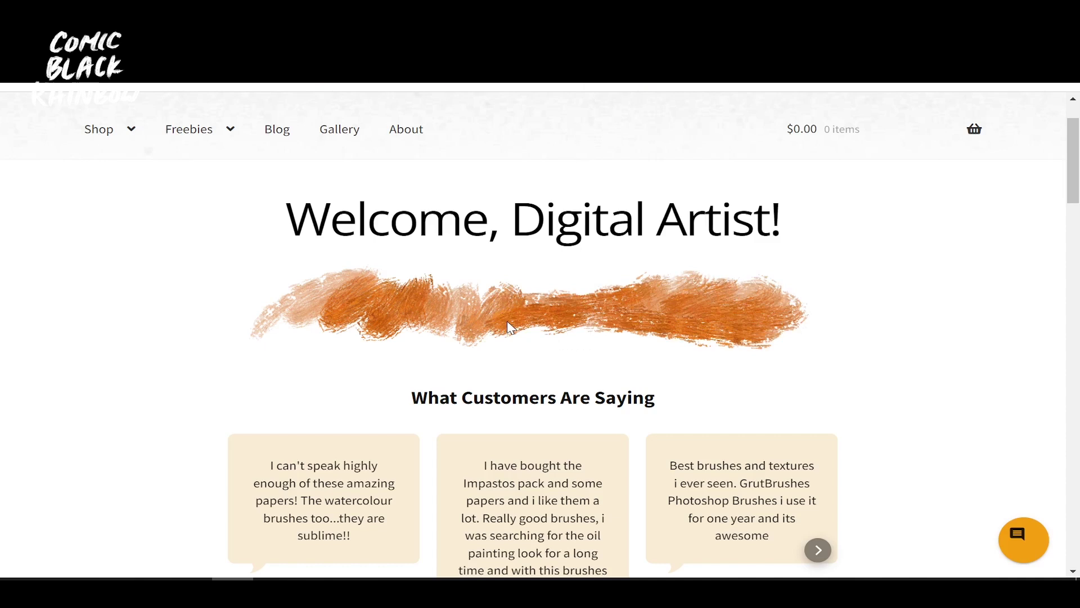
Scroll up and down the GrutBrushes homepage to browse it
scroll(509, 326, up, 1)
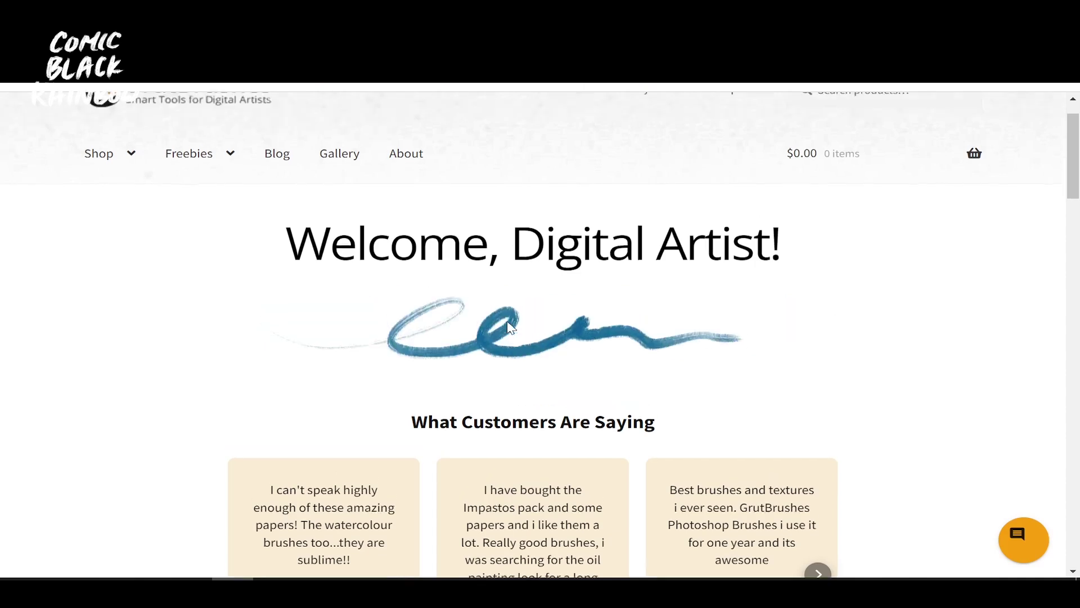
scroll(509, 326, up, 2)
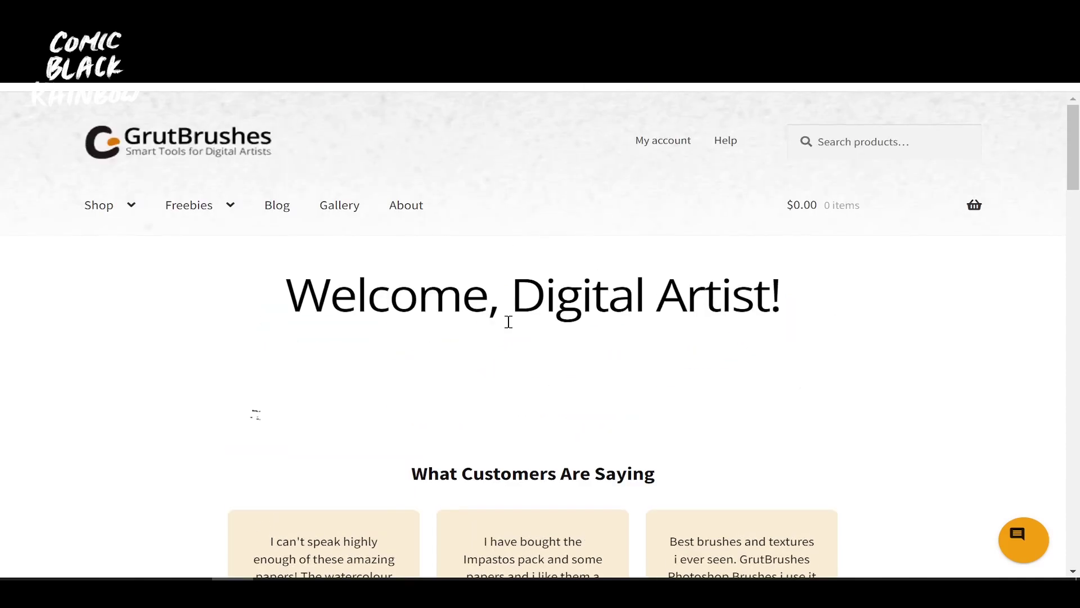
scroll(509, 322, down, 3)
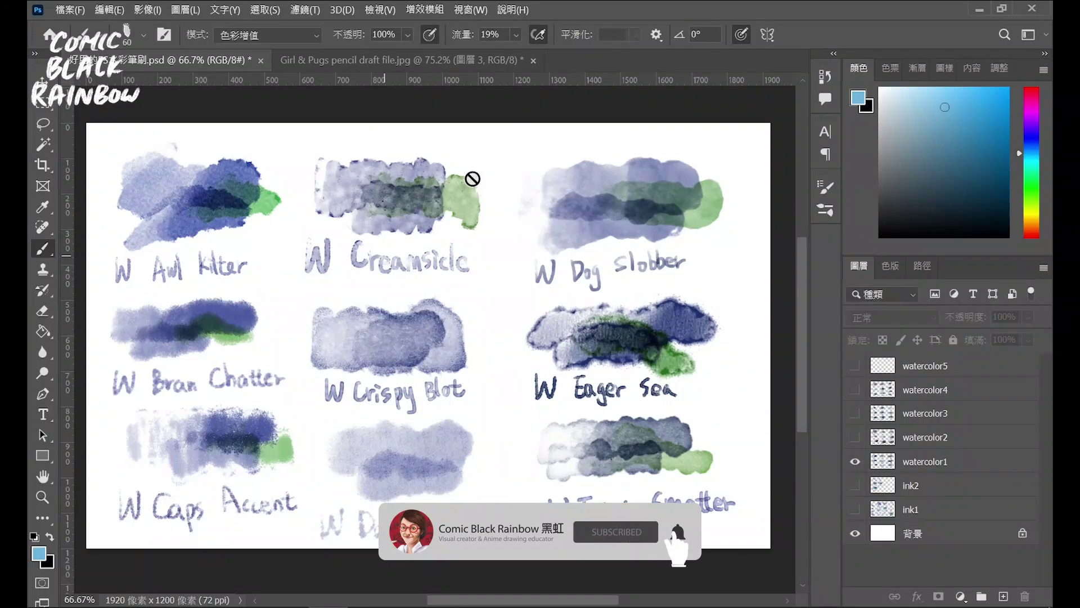
Browse the GrutBrushes folders in the Brushes panel and expand the GrutBrushes-Ink folder
click(826, 212)
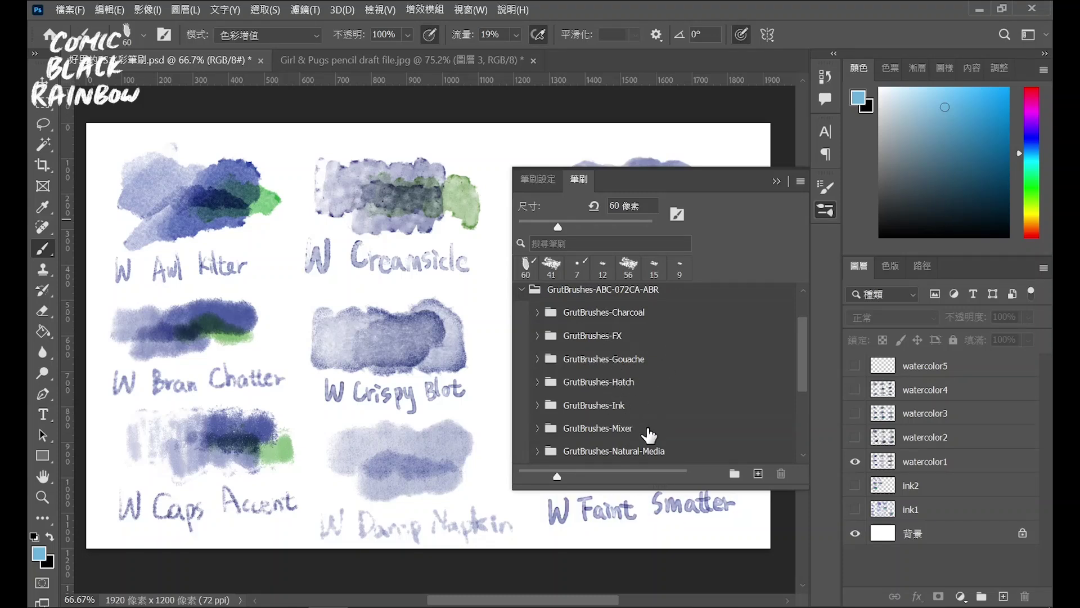
drag(803, 388, 799, 447)
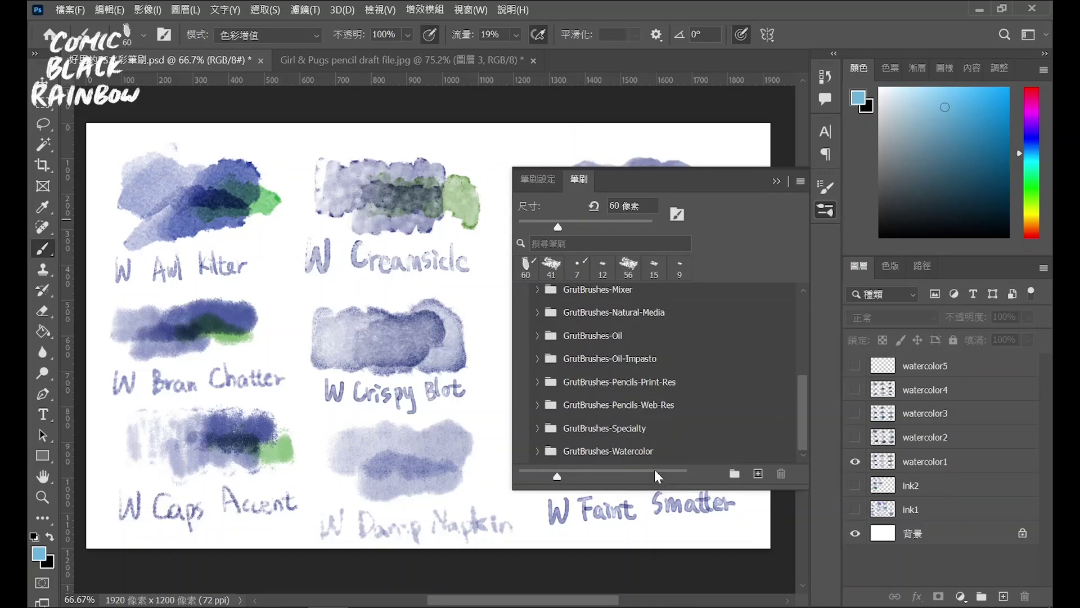
mouse_move(807, 399)
mouse_down()
mouse_move(798, 363)
mouse_move(802, 384)
mouse_up()
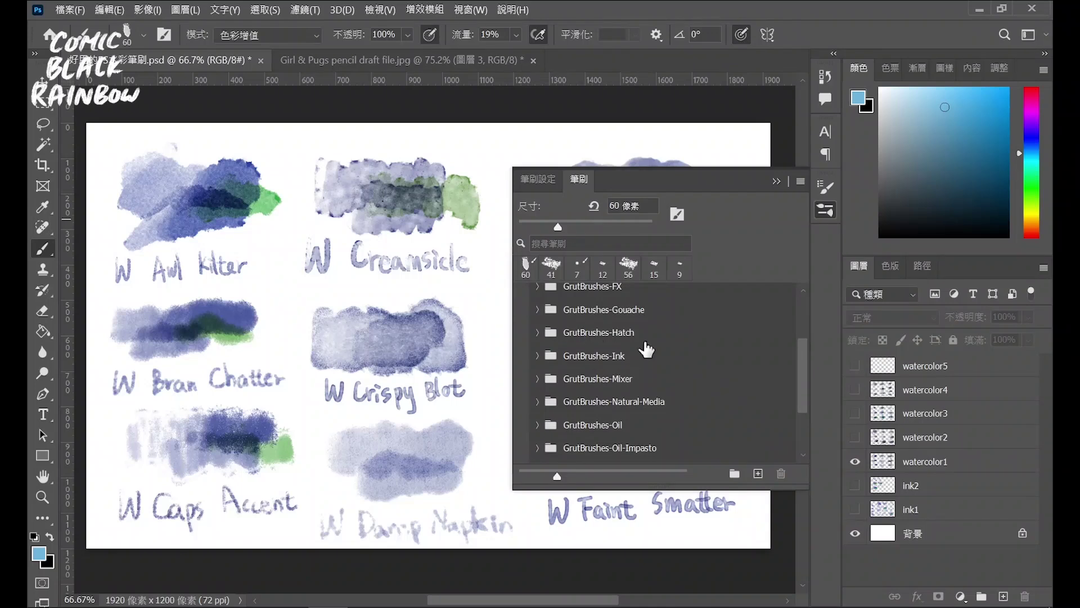
click(537, 356)
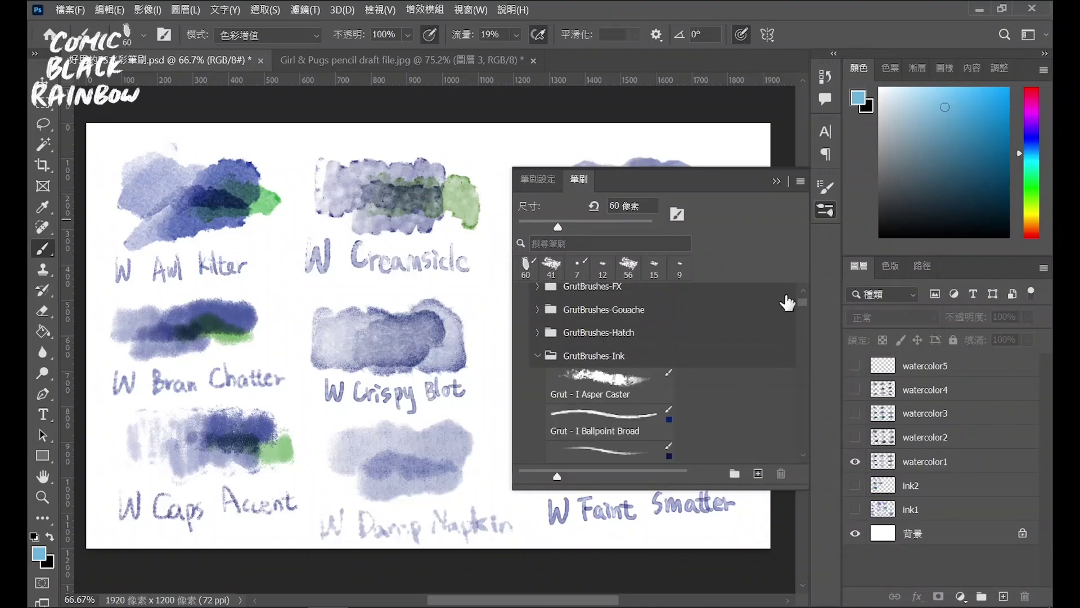
drag(802, 306, 816, 433)
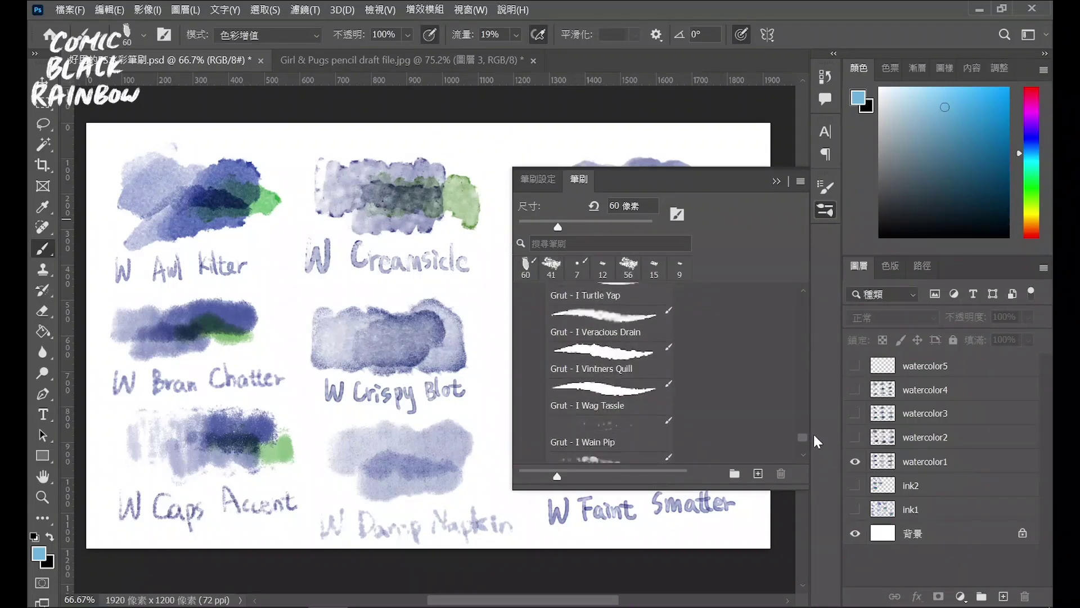
drag(817, 442, 803, 399)
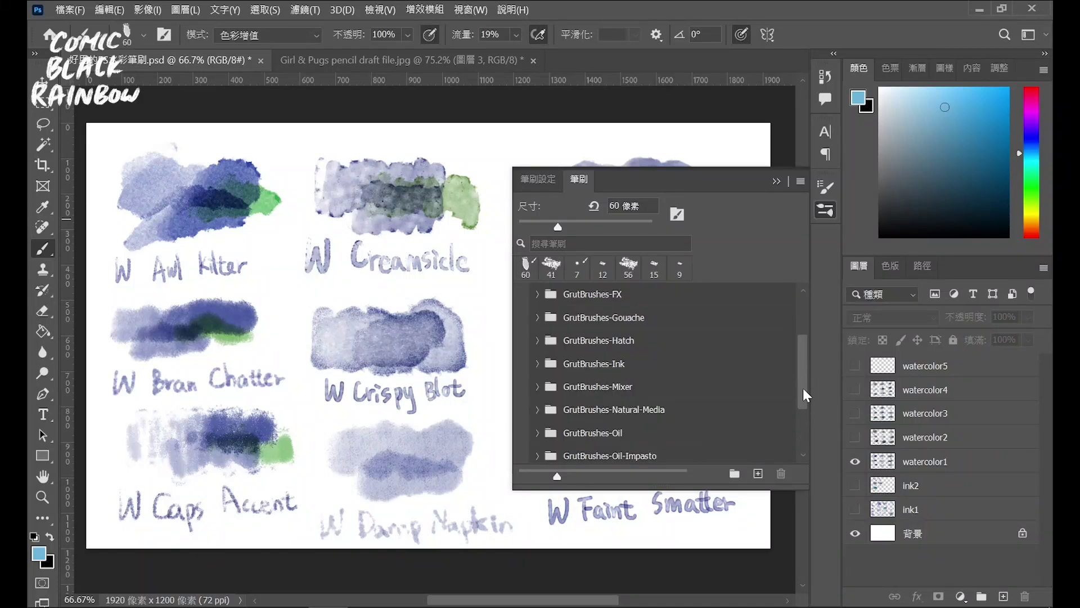
scroll(803, 387, up, 2)
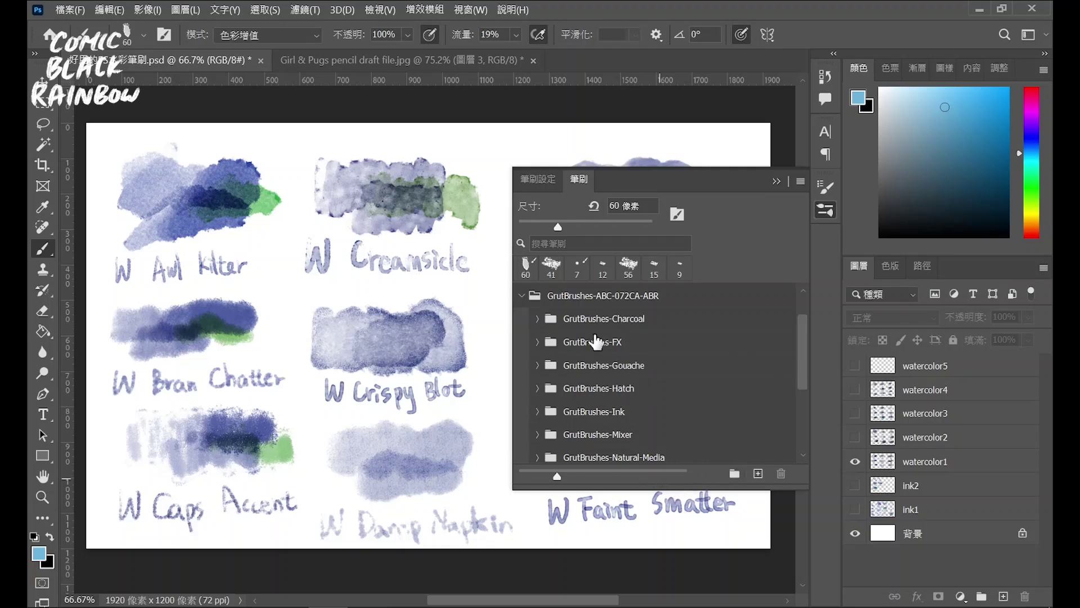
drag(802, 366, 805, 441)
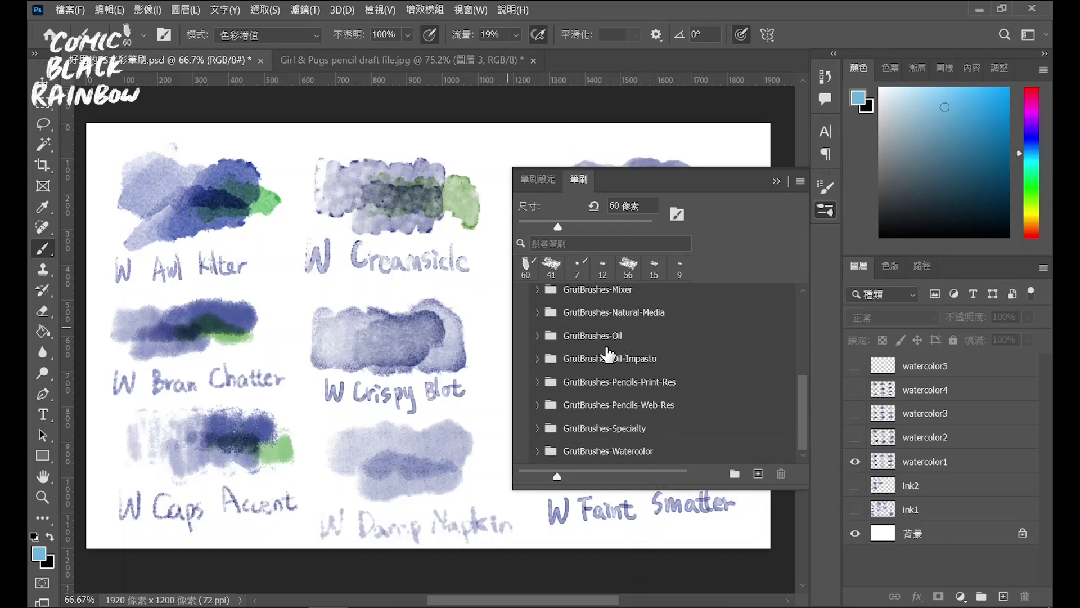
Cancel the new brush group and close the Brushes panel
click(734, 474)
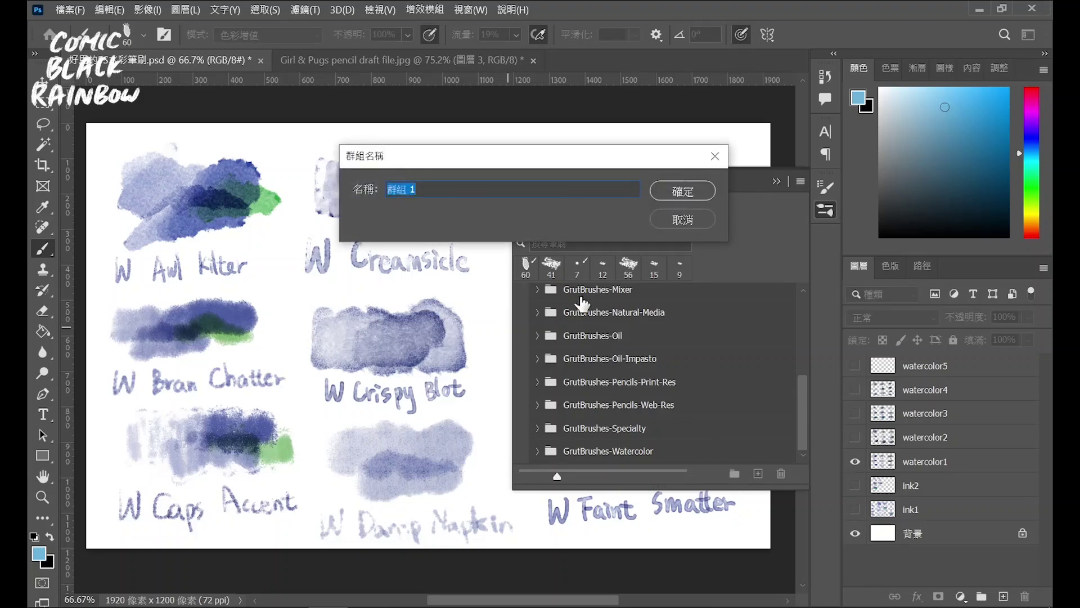
click(713, 157)
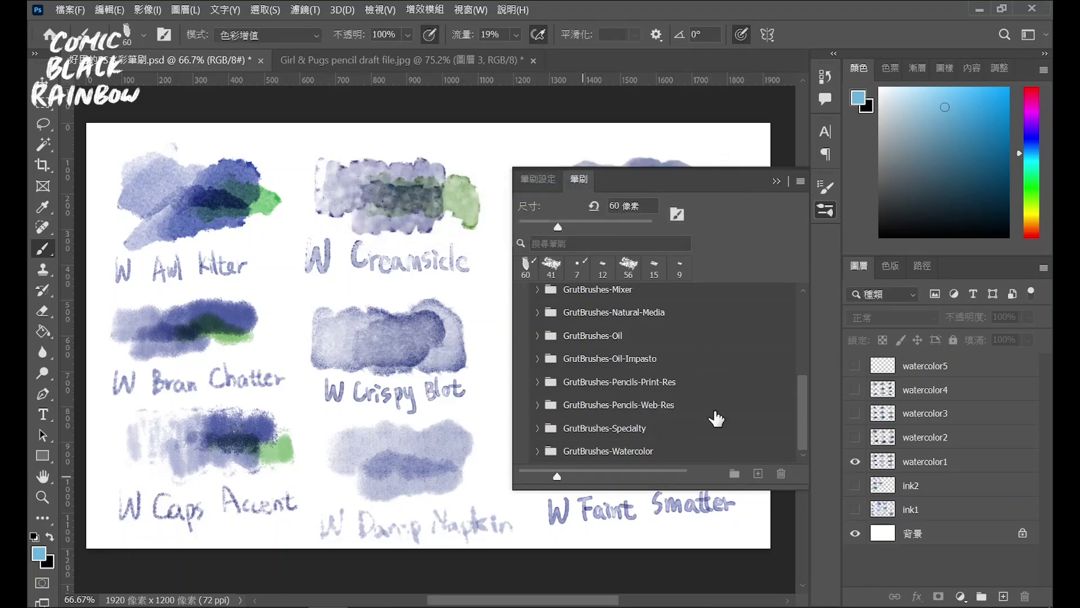
drag(804, 406, 799, 348)
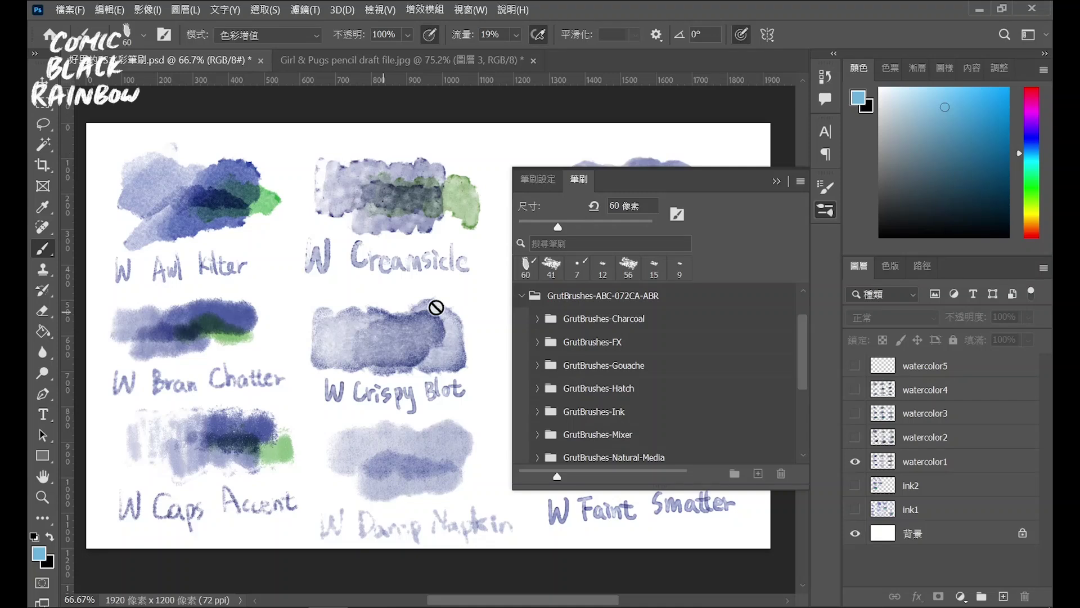
scroll(714, 358, down, 3)
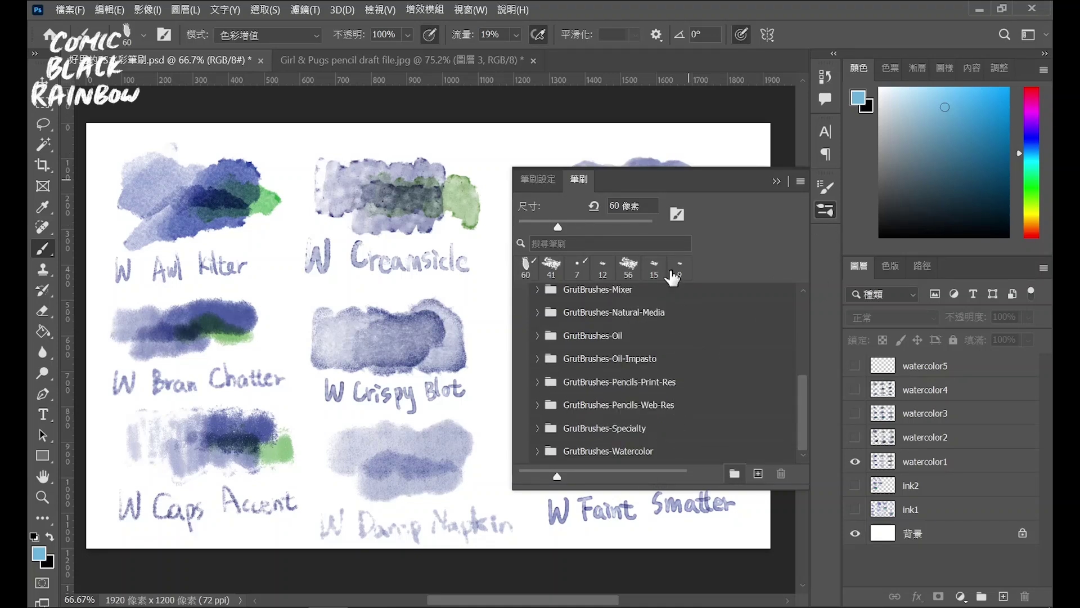
click(825, 210)
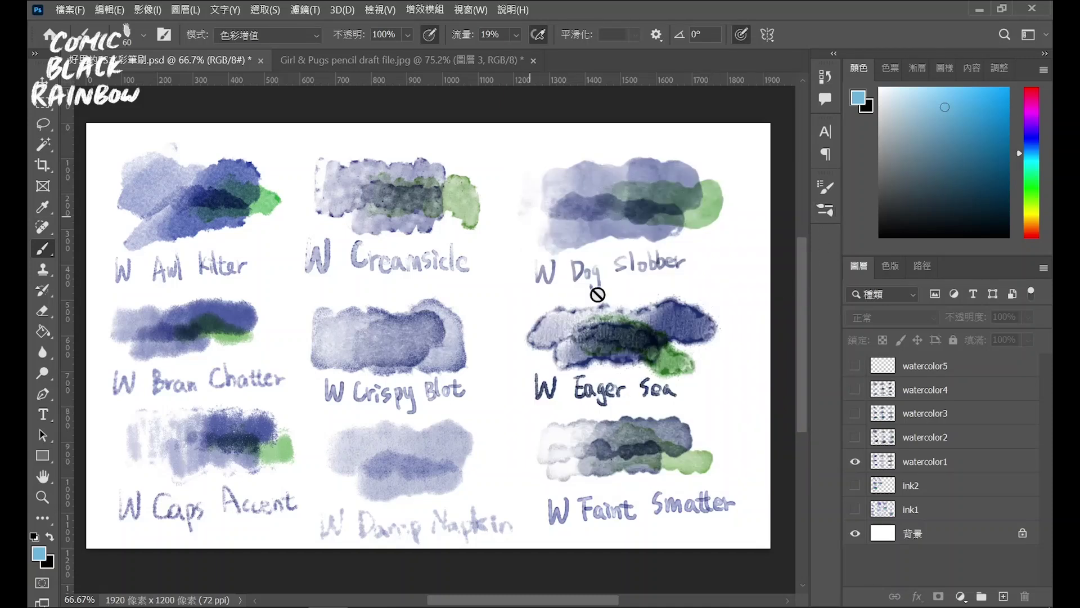
Switch visible samples from watercolor1 through watercolor2 to watercolor3, zooming to inspect the sheet
click(855, 461)
click(855, 438)
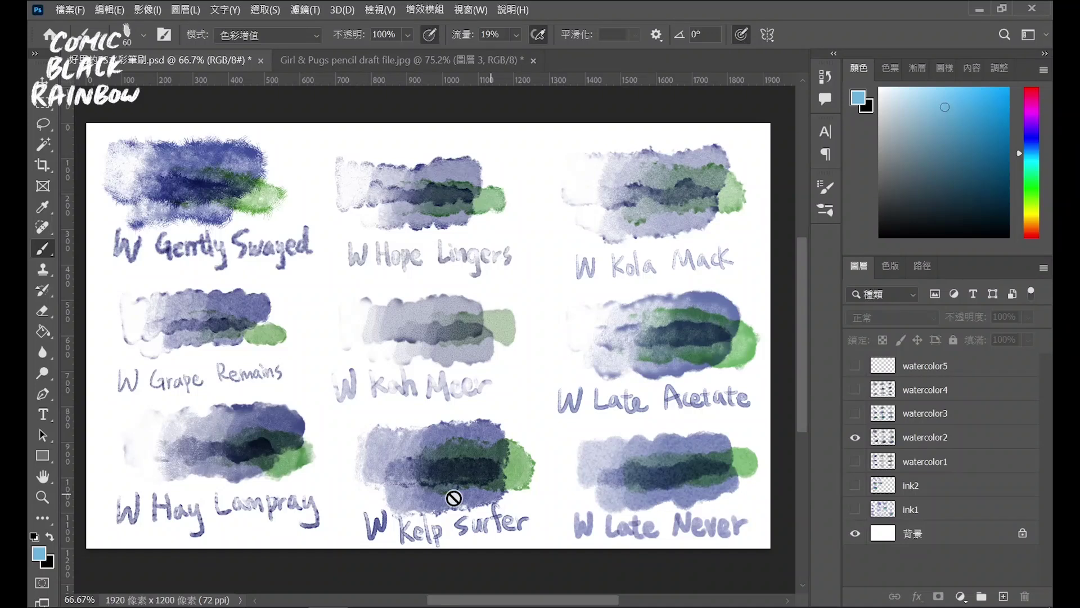
click(855, 437)
click(855, 413)
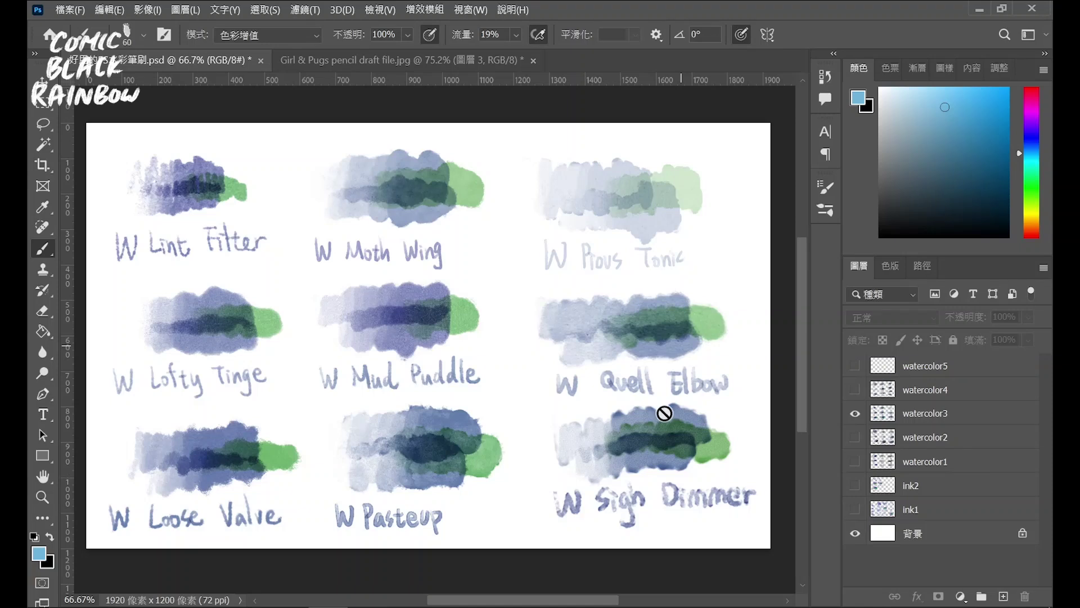
scroll(378, 351, up, 3)
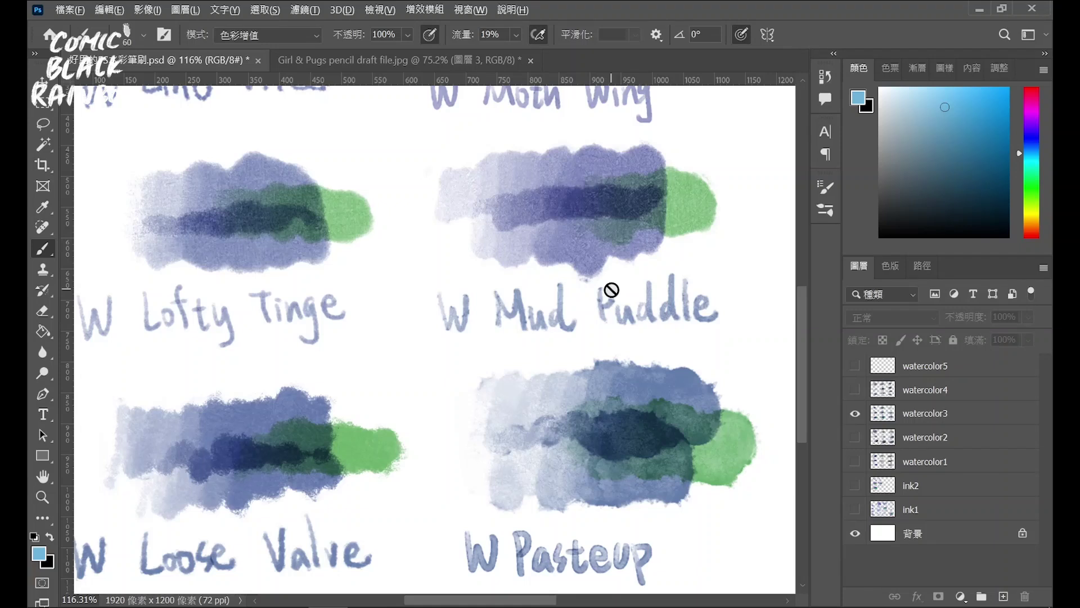
scroll(611, 290, down, 3)
scroll(573, 347, down, 2)
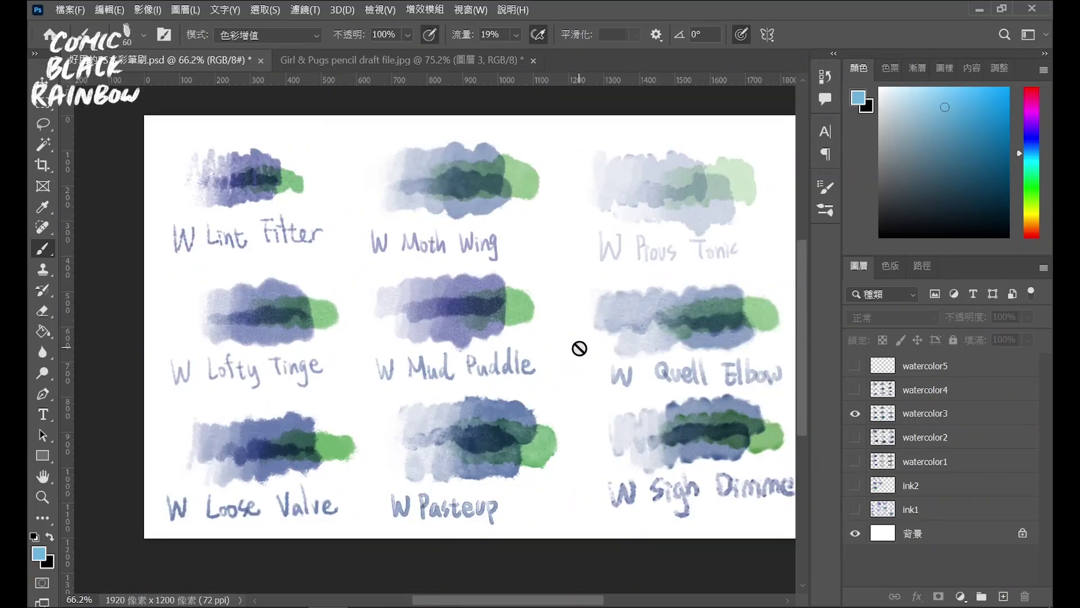
mouse_move(651, 338)
mouse_down()
mouse_move(597, 366)
mouse_move(604, 355)
mouse_up()
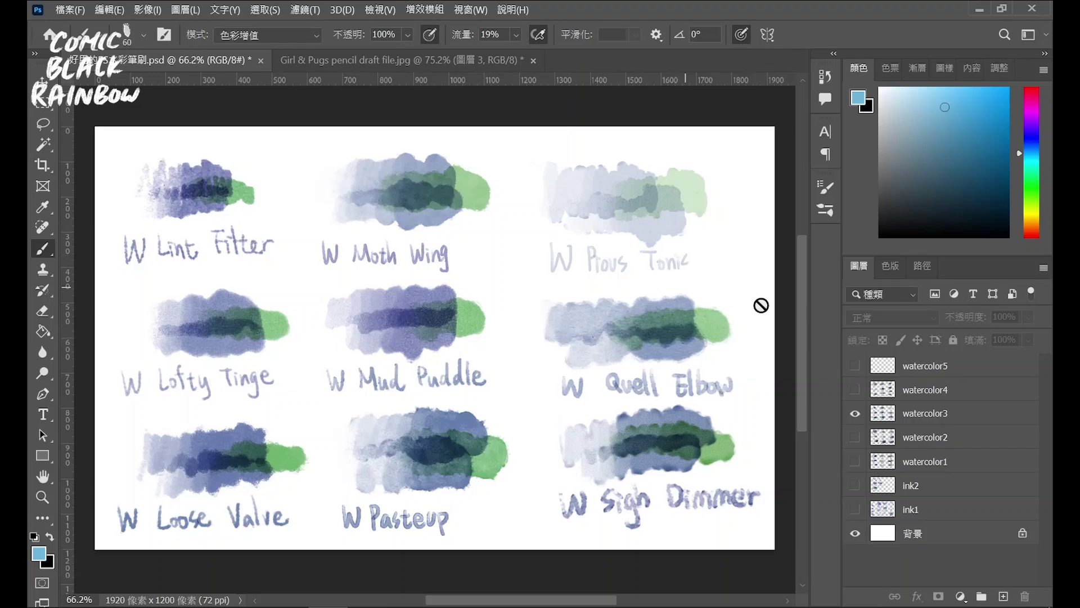
Hide the watercolor3 layer and show the watercolor4 brush samples
click(855, 413)
click(855, 390)
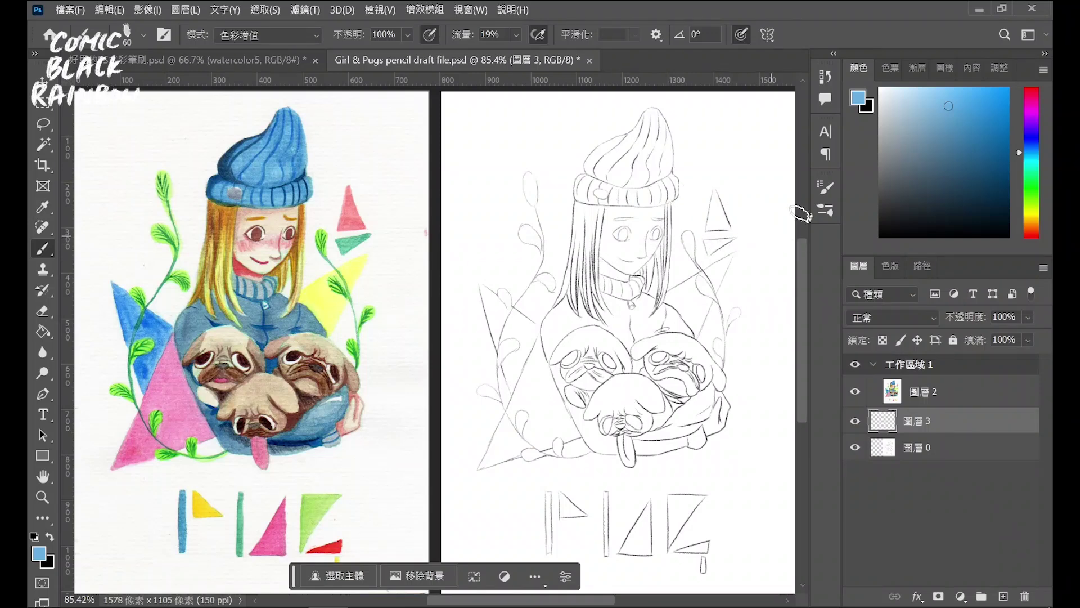
Select the Grut - W Mud Puddle brush from the Brushes panel
click(825, 211)
mouse_move(800, 383)
mouse_down()
mouse_move(802, 317)
mouse_move(809, 412)
mouse_up()
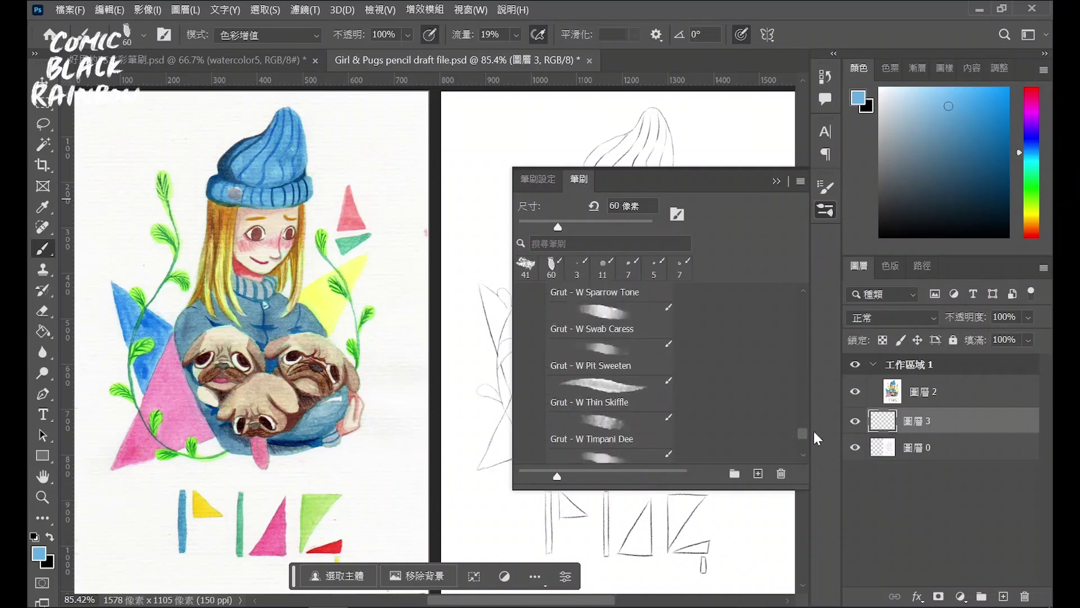
mouse_move(815, 415)
mouse_down()
mouse_move(818, 326)
mouse_move(816, 403)
mouse_up()
click(624, 329)
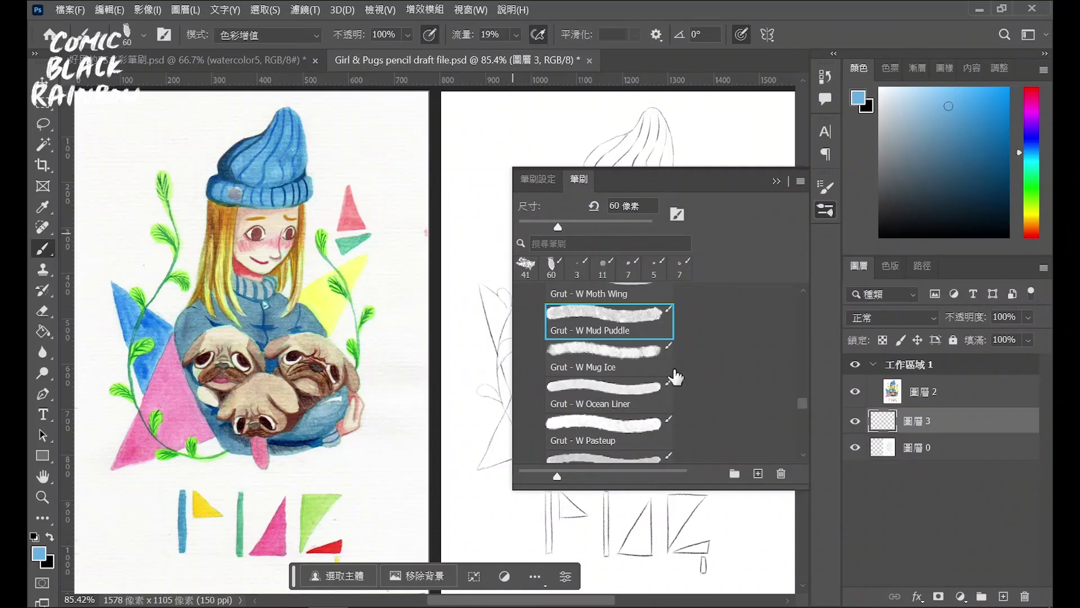
click(825, 210)
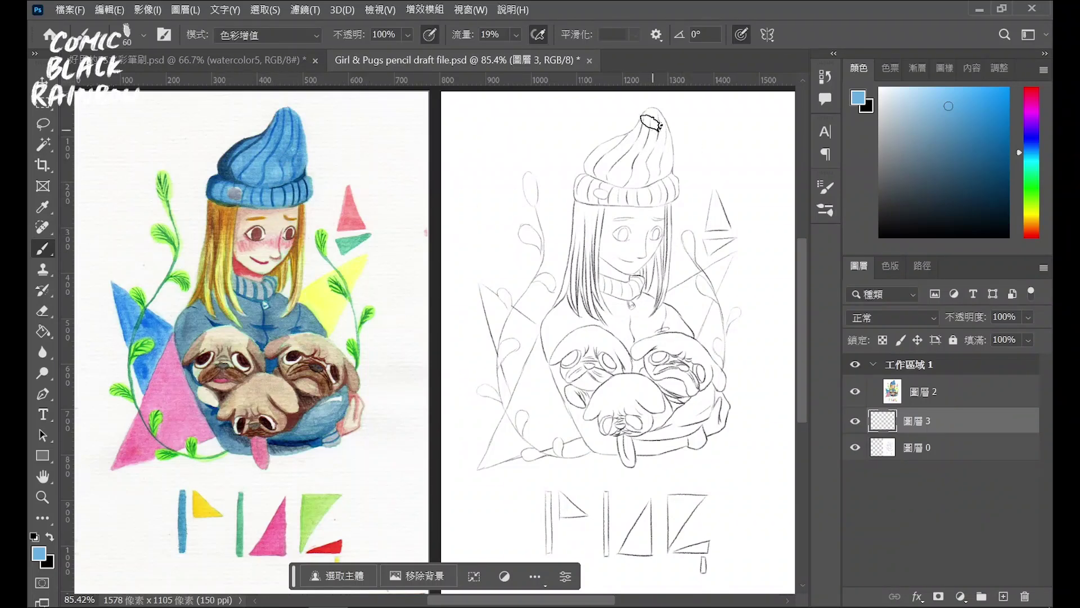
Brush a light blue watercolour wash across the girl's beanie down to the brim
drag(655, 115, 605, 148)
mouse_move(596, 104)
mouse_down()
mouse_move(579, 108)
mouse_move(591, 149)
mouse_move(619, 118)
mouse_move(619, 150)
mouse_move(656, 102)
mouse_move(661, 129)
mouse_move(672, 119)
mouse_move(675, 63)
mouse_move(666, 56)
mouse_move(675, 53)
mouse_move(686, 133)
mouse_move(699, 132)
mouse_move(692, 169)
mouse_move(651, 150)
mouse_move(646, 174)
mouse_move(555, 169)
mouse_move(579, 116)
mouse_move(591, 126)
mouse_move(587, 166)
mouse_move(567, 168)
mouse_move(648, 173)
mouse_up()
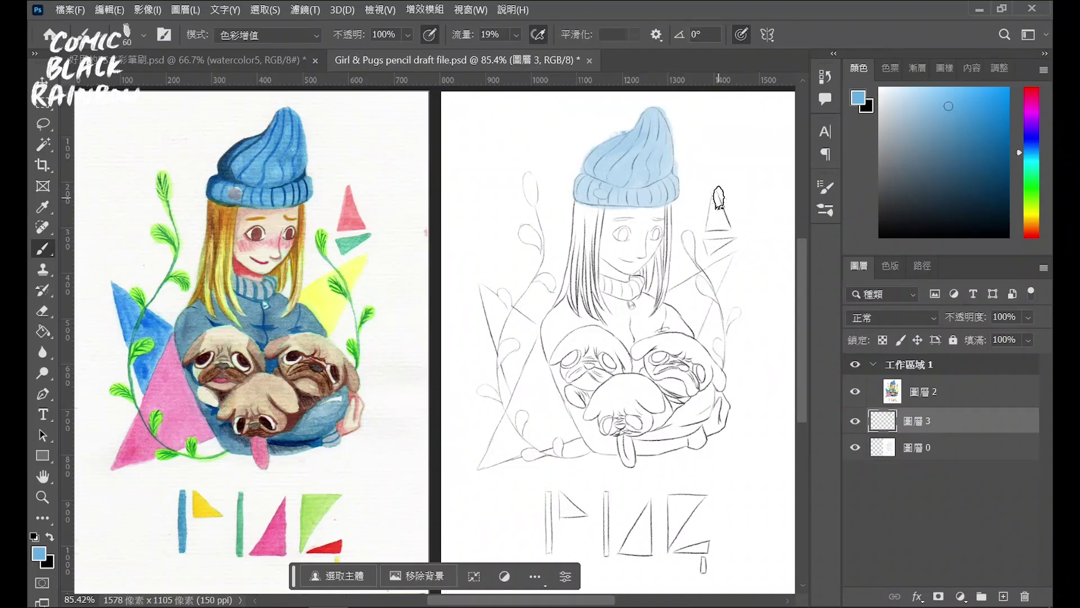
scroll(723, 183, up, 5)
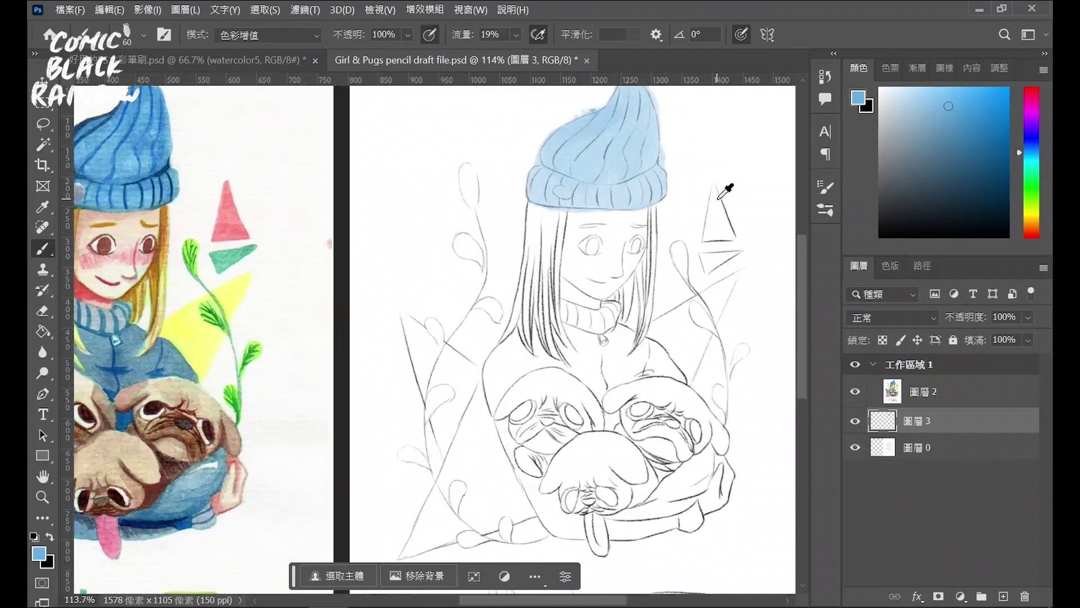
drag(723, 183, 548, 365)
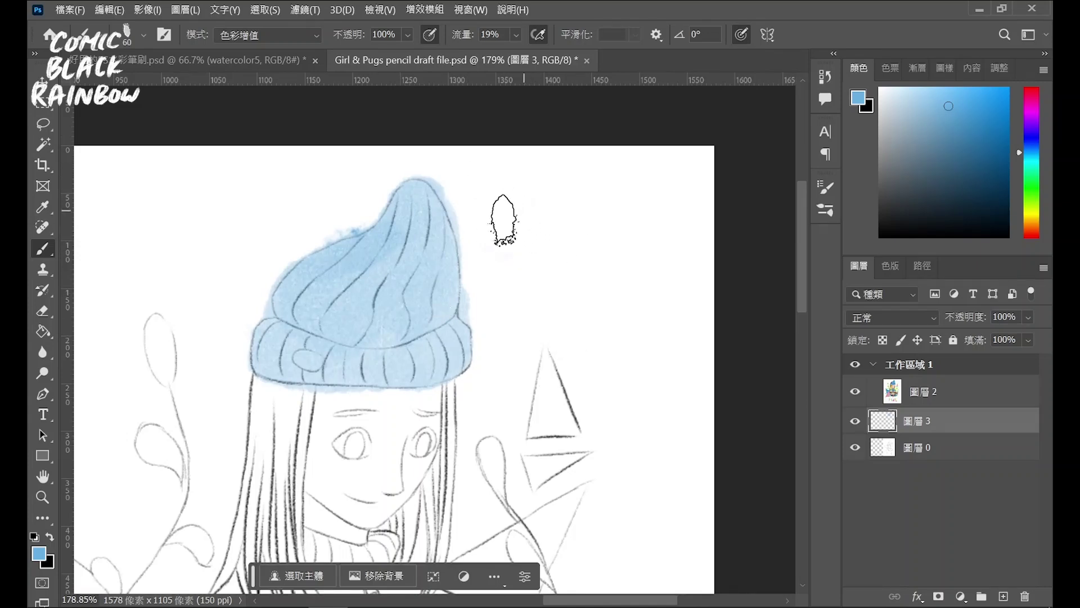
mouse_move(526, 220)
mouse_down()
mouse_move(509, 253)
mouse_move(602, 321)
mouse_move(641, 327)
mouse_up()
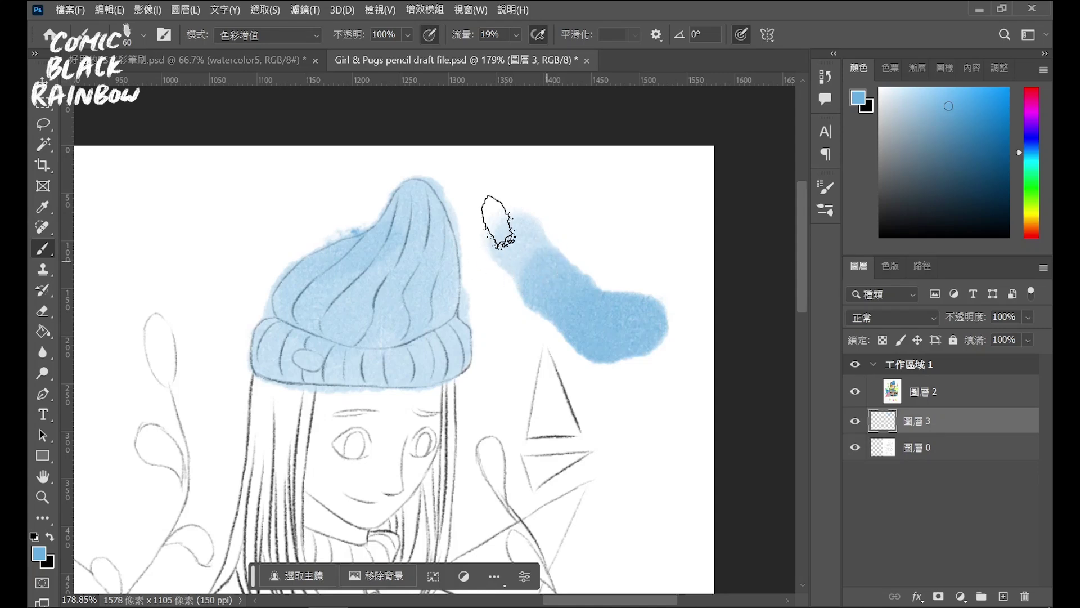
mouse_move(496, 220)
mouse_down()
mouse_move(514, 278)
mouse_move(524, 246)
mouse_move(627, 325)
mouse_up()
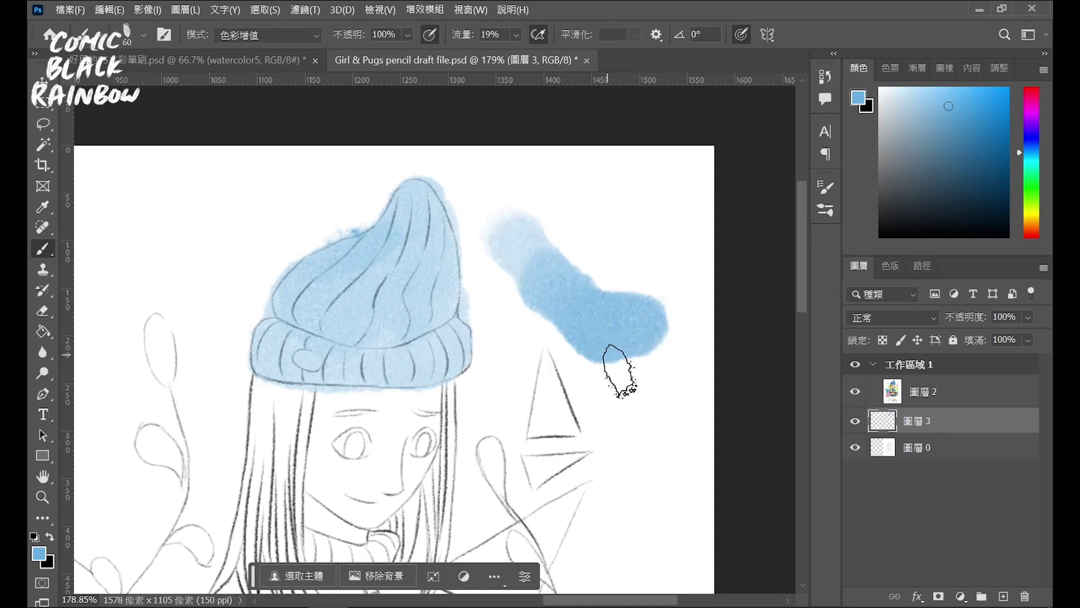
key(v)
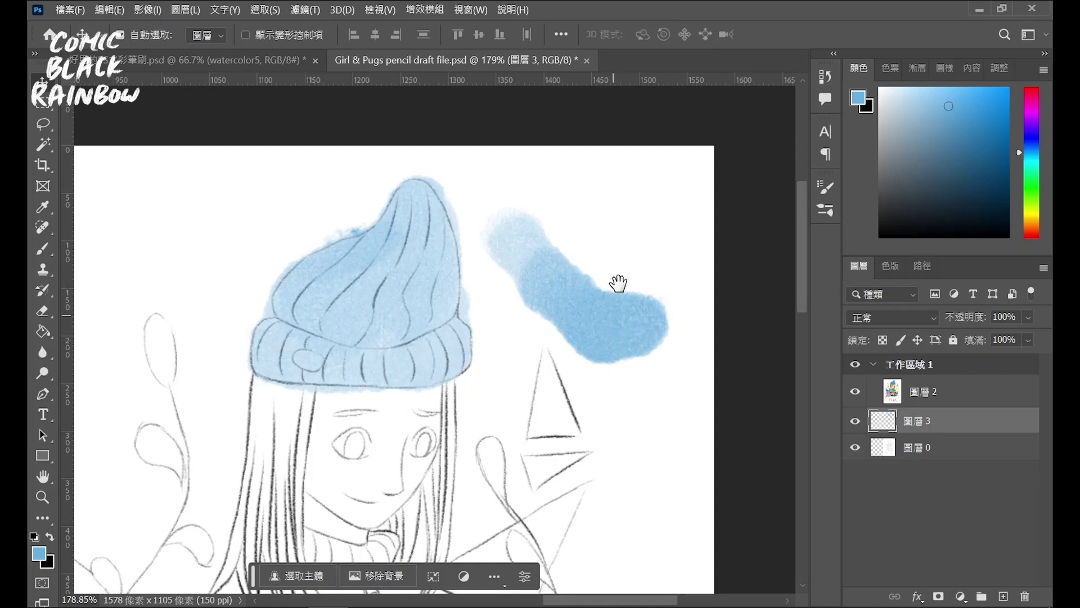
mouse_move(617, 284)
mouse_down()
mouse_move(667, 221)
mouse_move(691, 224)
mouse_move(692, 309)
mouse_move(716, 249)
mouse_move(722, 287)
mouse_move(562, 159)
mouse_move(581, 221)
mouse_move(679, 300)
mouse_up()
click(45, 314)
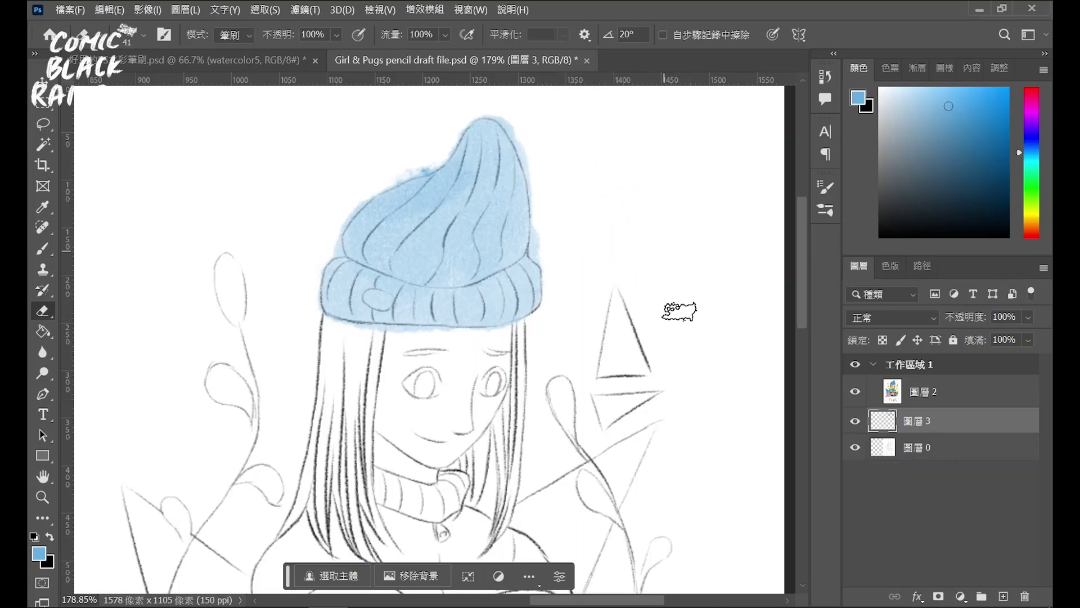
click(42, 249)
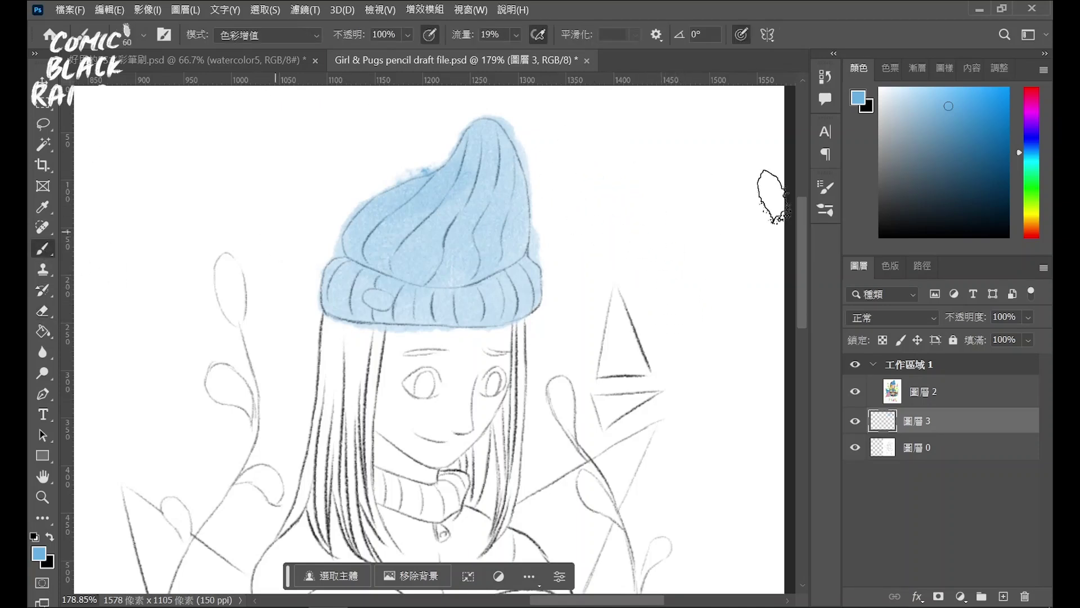
click(825, 210)
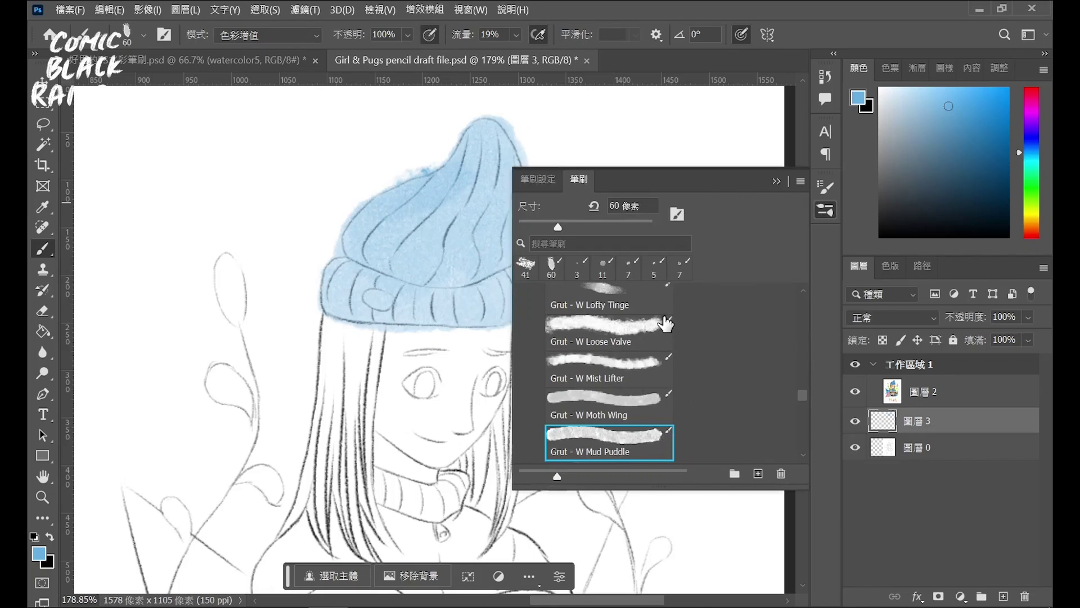
click(827, 209)
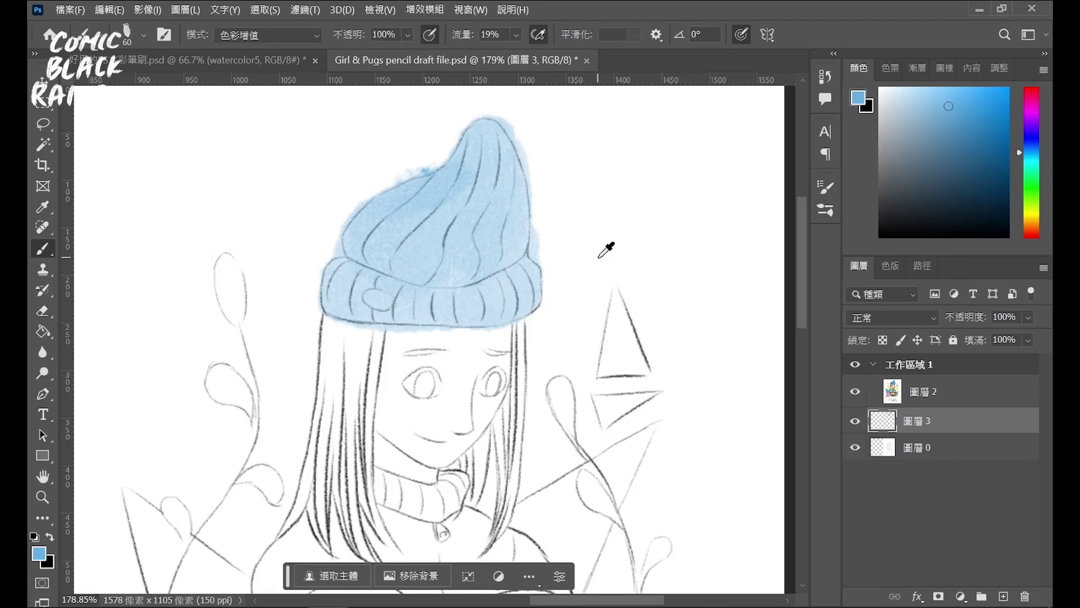
click(43, 310)
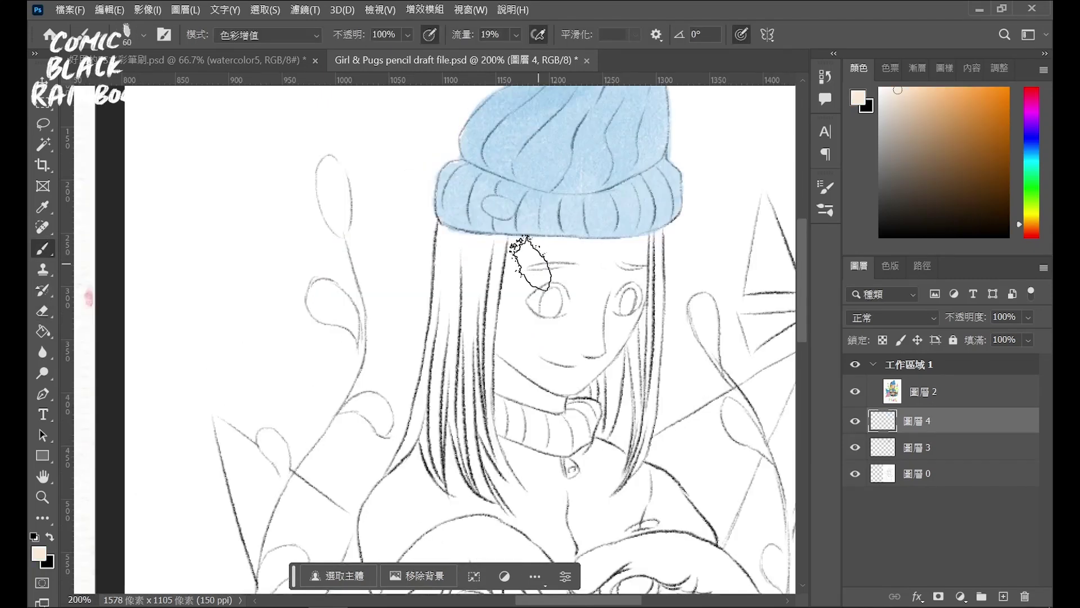
Paint a peach skin wash down the girl's face
mouse_move(530, 263)
mouse_down()
mouse_move(591, 310)
mouse_move(494, 369)
mouse_move(519, 366)
mouse_move(566, 405)
mouse_move(513, 386)
mouse_move(582, 417)
mouse_up()
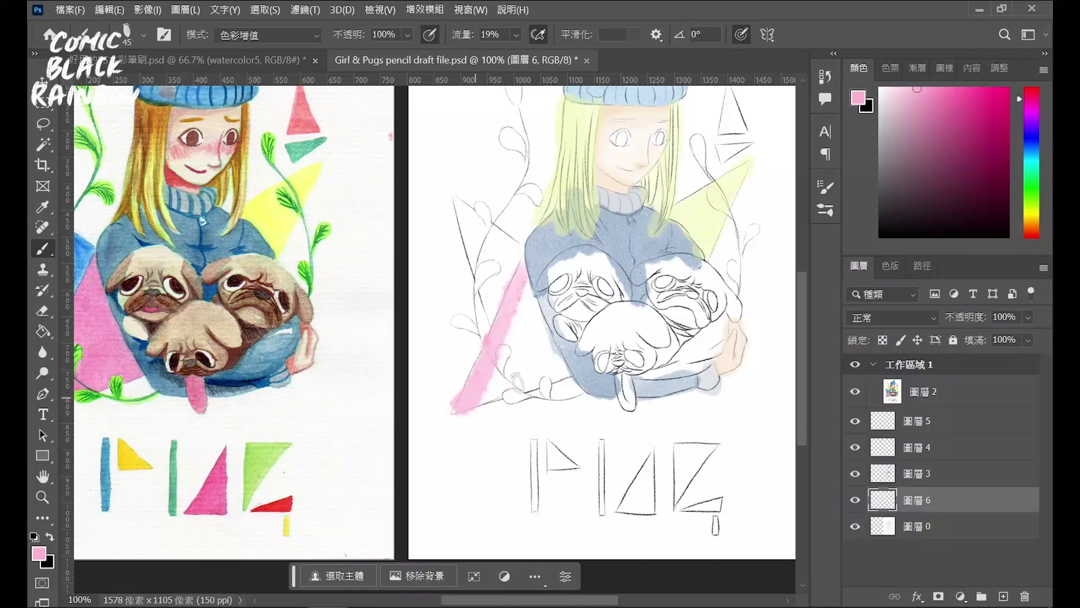
Paint pink along the lower triangle's edge and deepen the upper-left blue triangle to its tip
drag(478, 398, 549, 372)
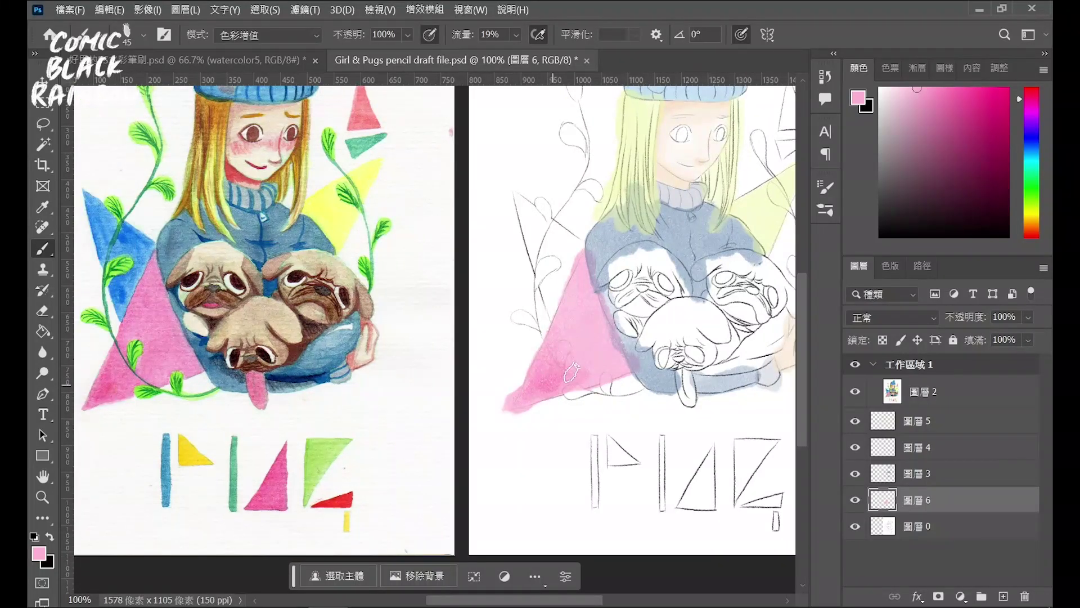
drag(553, 246, 564, 235)
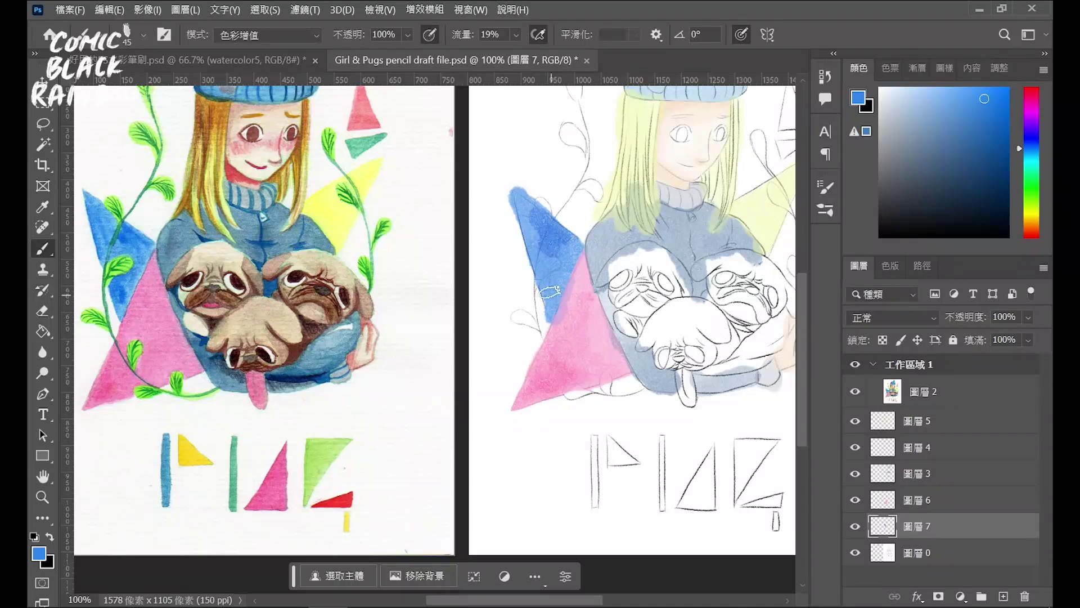
drag(549, 290, 525, 194)
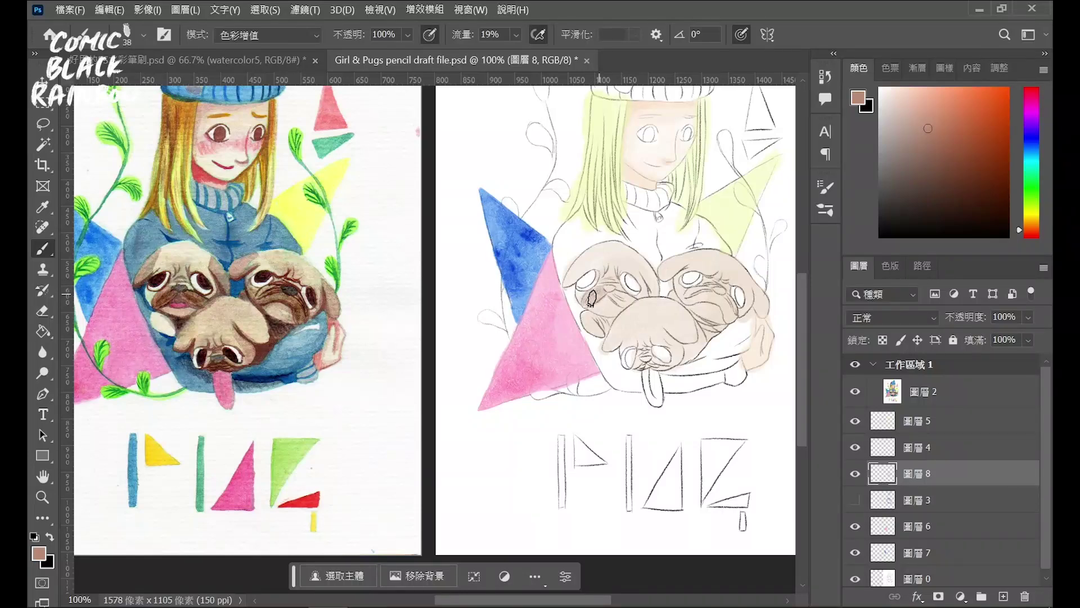
Shade the pugs' faces in dark brown, then toggle 圖層 3 to compare the blue sweater
drag(601, 292, 600, 320)
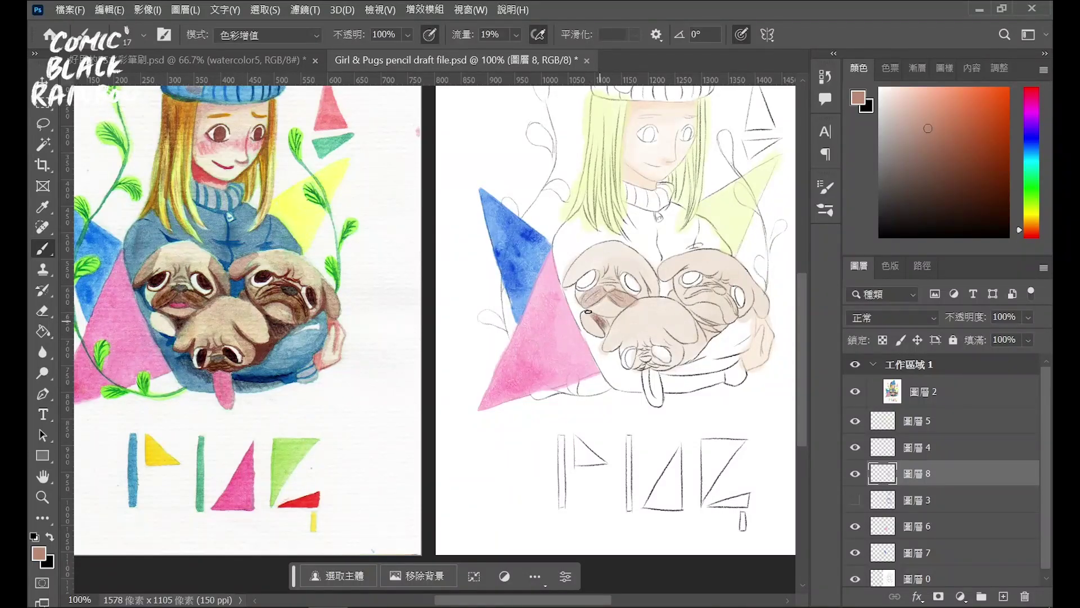
mouse_move(598, 318)
mouse_down()
mouse_move(651, 277)
mouse_move(756, 306)
mouse_move(719, 326)
mouse_up()
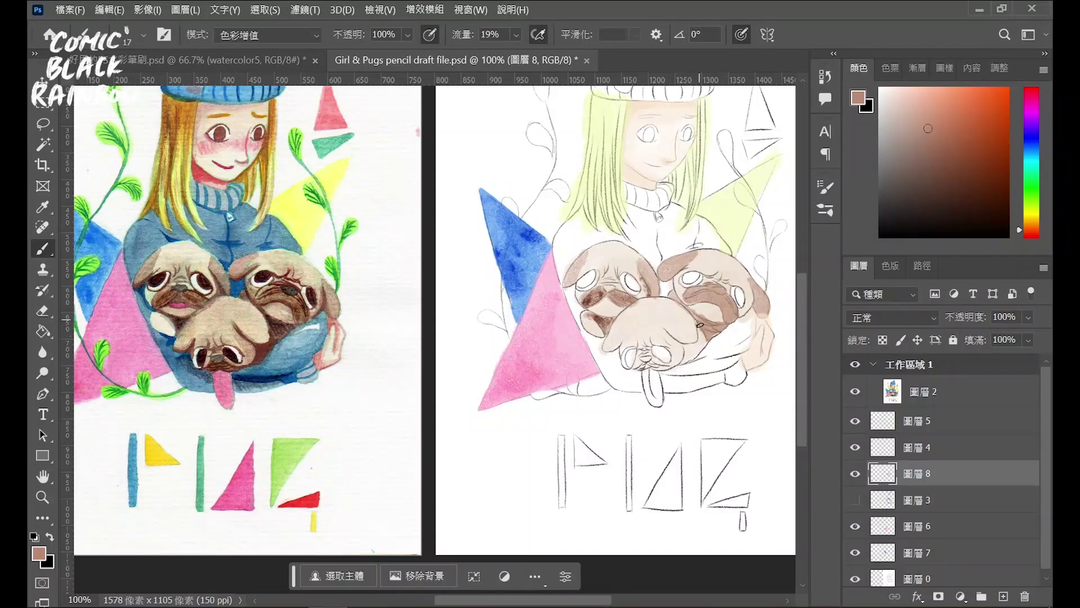
drag(700, 345, 627, 360)
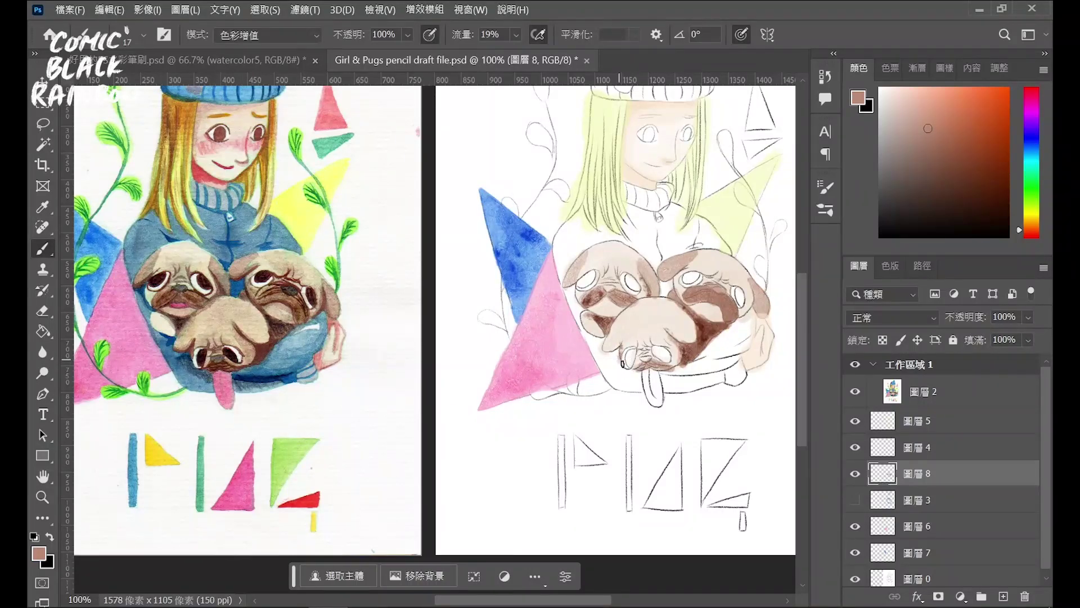
click(856, 500)
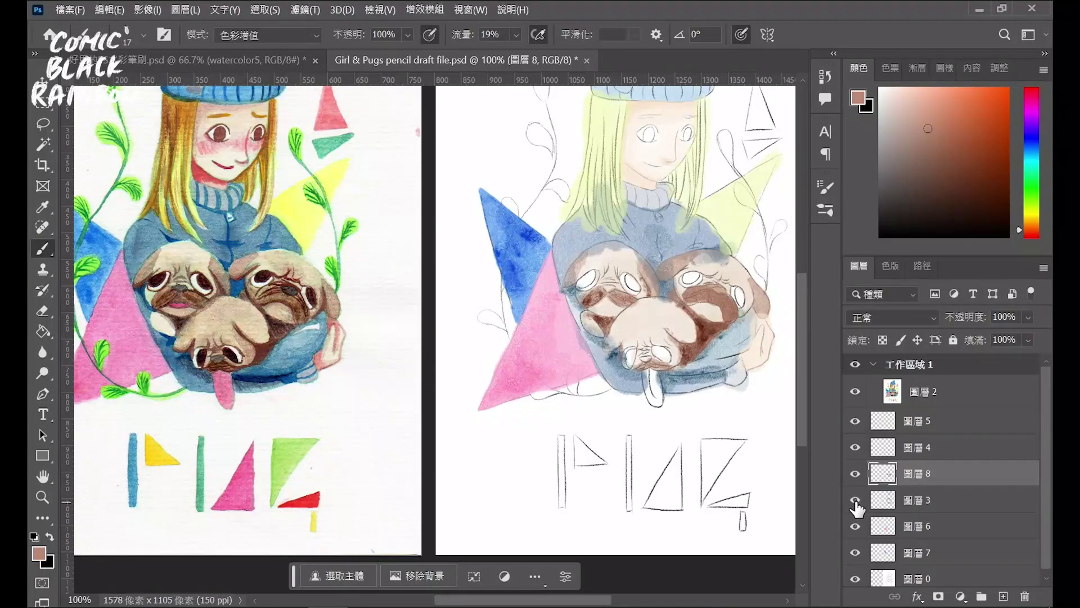
click(856, 502)
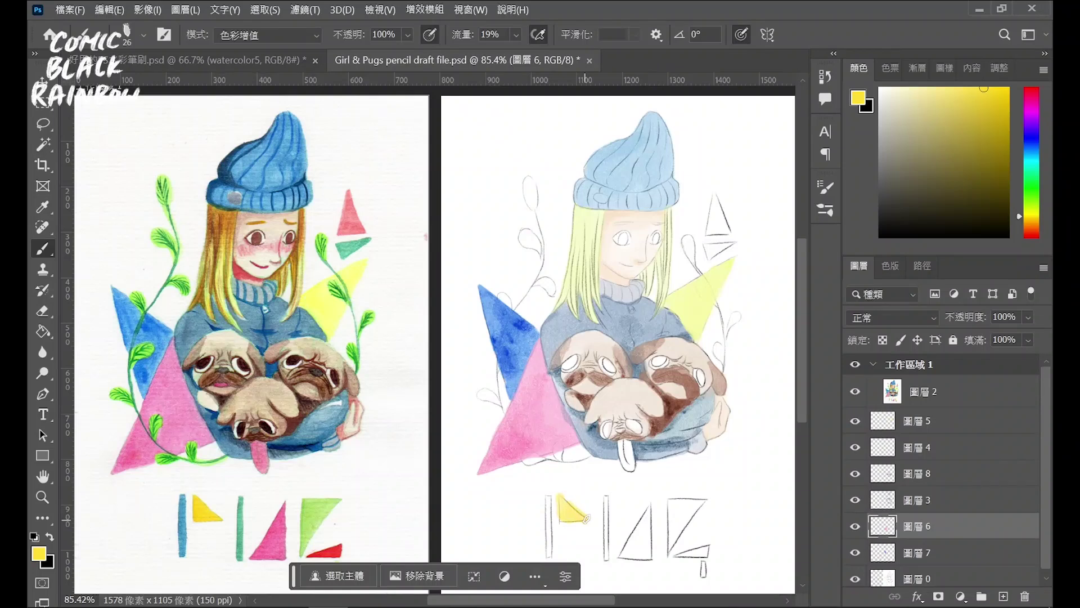
Colour the letter bars blue and teal-green and the triangles pink and light green, sampling the original
alt+click(182, 521)
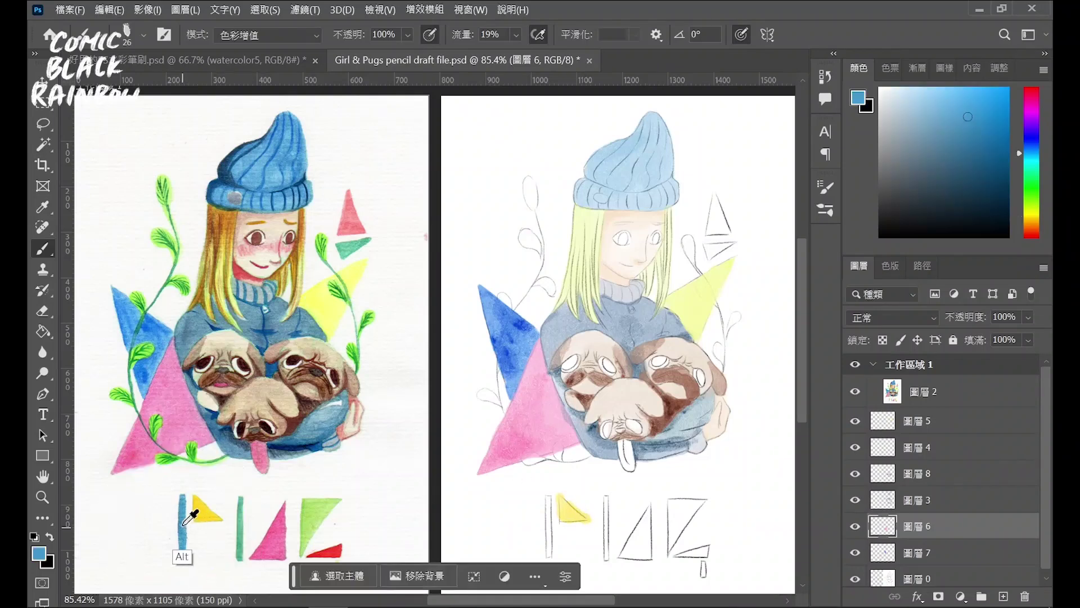
drag(548, 497, 549, 553)
alt+click(239, 529)
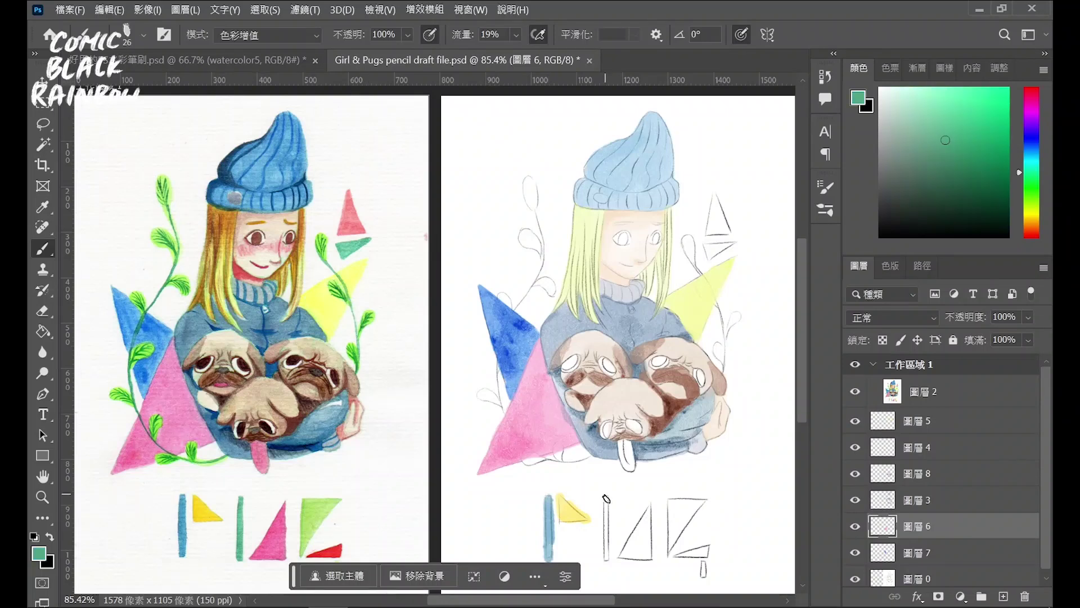
mouse_move(606, 496)
mouse_down()
mouse_move(607, 556)
mouse_move(645, 520)
mouse_up()
alt+click(270, 524)
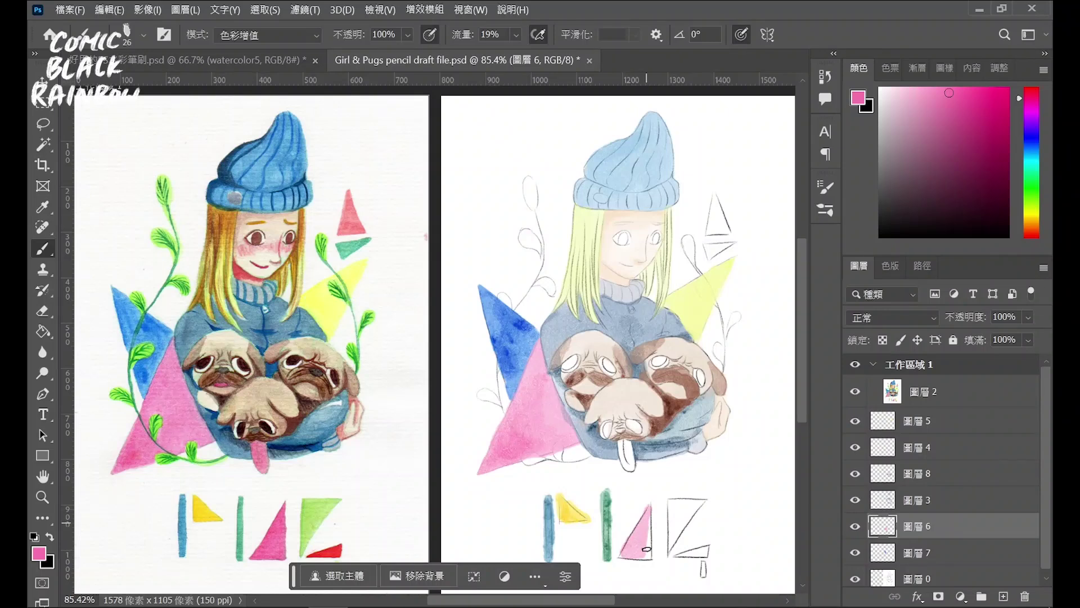
alt+click(318, 523)
mouse_move(646, 549)
mouse_down()
mouse_move(647, 520)
mouse_move(672, 529)
mouse_move(675, 516)
mouse_up()
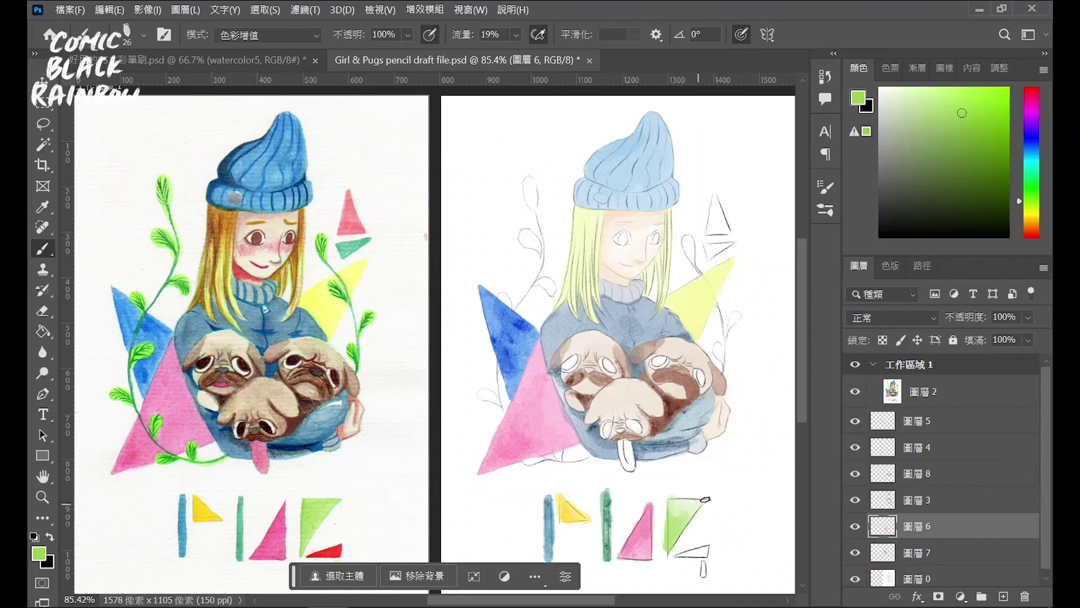
Paint the red stroke under the lettering and pink into the small top triangle, then sample teal
scroll(705, 499, down, 2)
alt+click(334, 494)
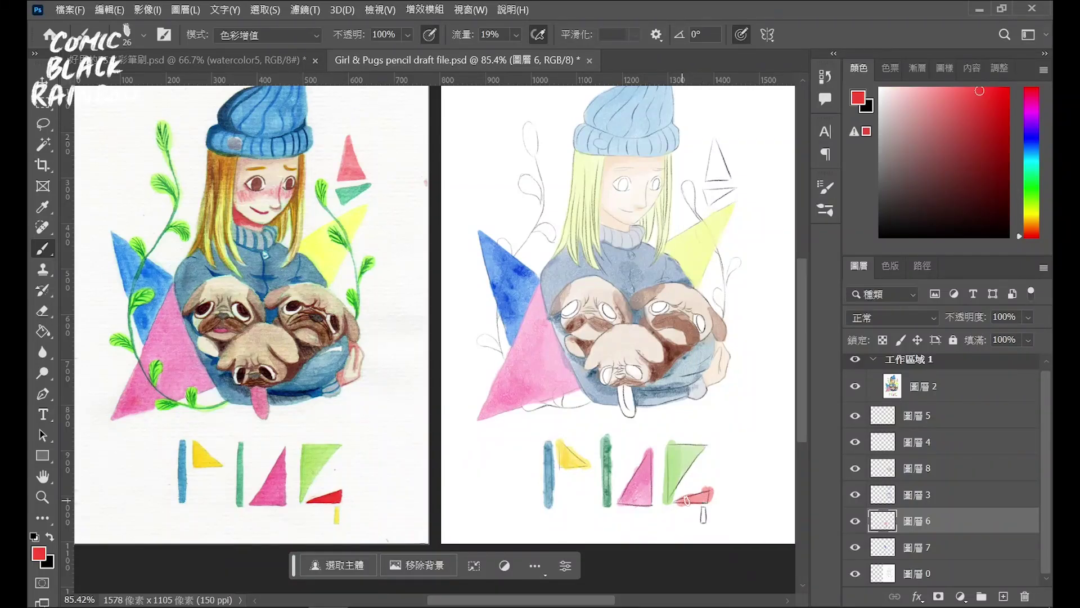
drag(687, 499, 709, 493)
drag(712, 174, 716, 145)
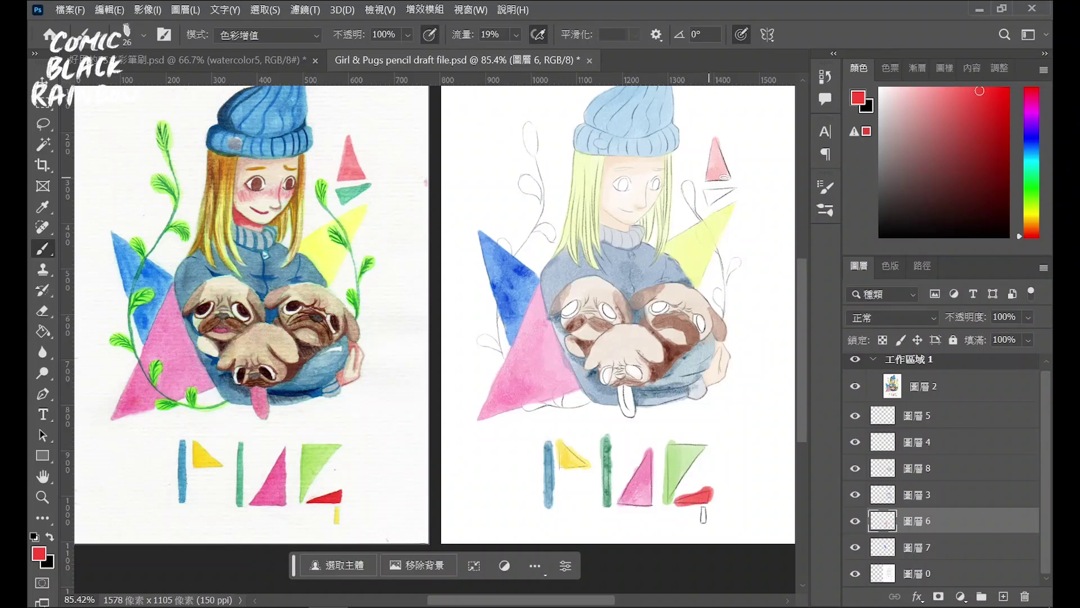
alt+click(363, 187)
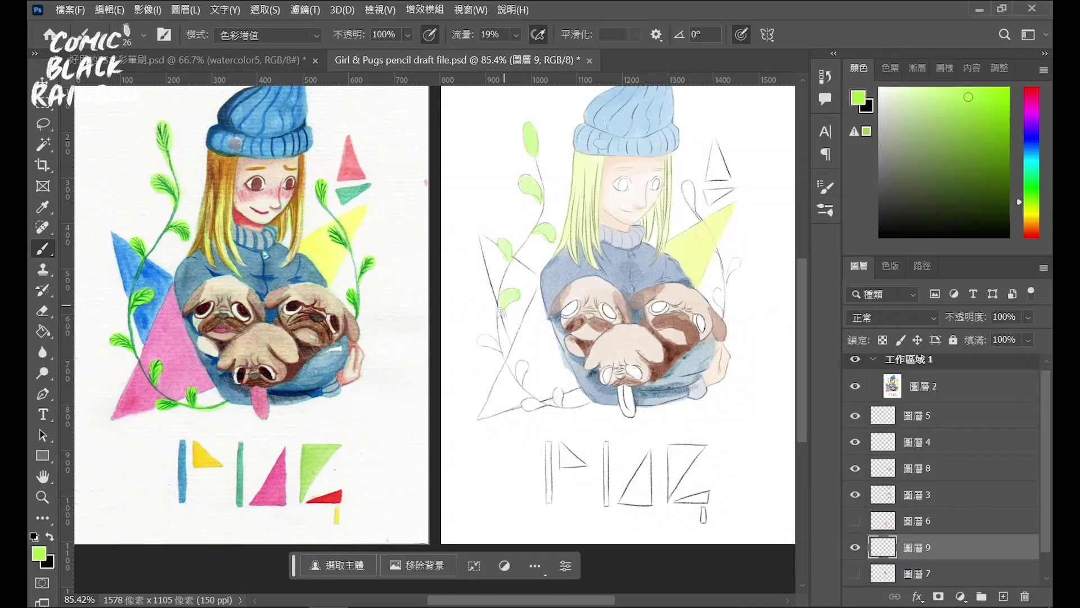
Paint two light-green leaves on the vine
drag(498, 315, 557, 394)
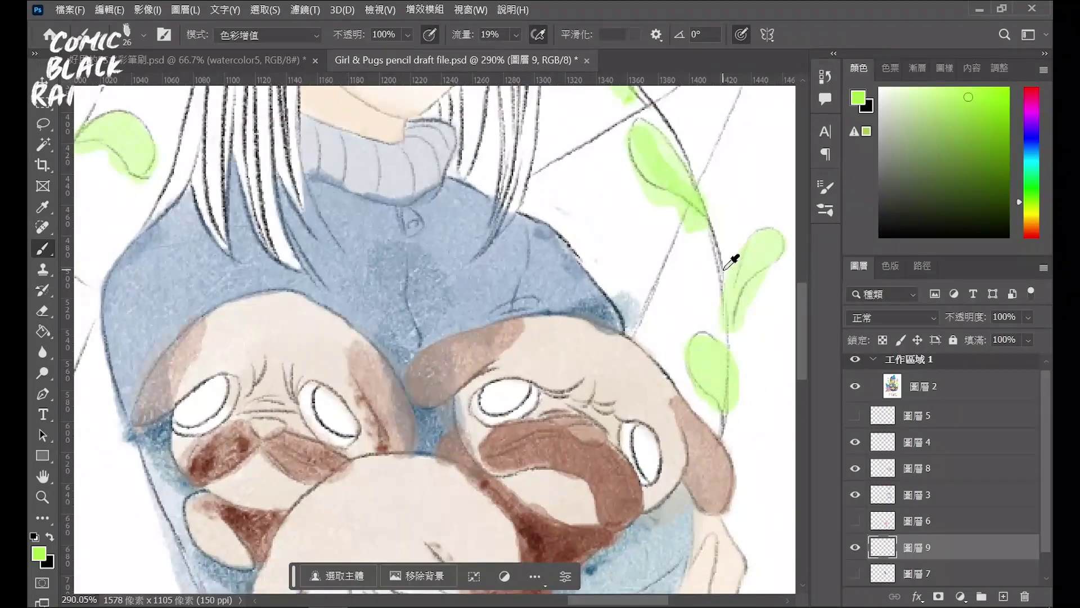
scroll(732, 261, down, 3)
scroll(733, 259, down, 2)
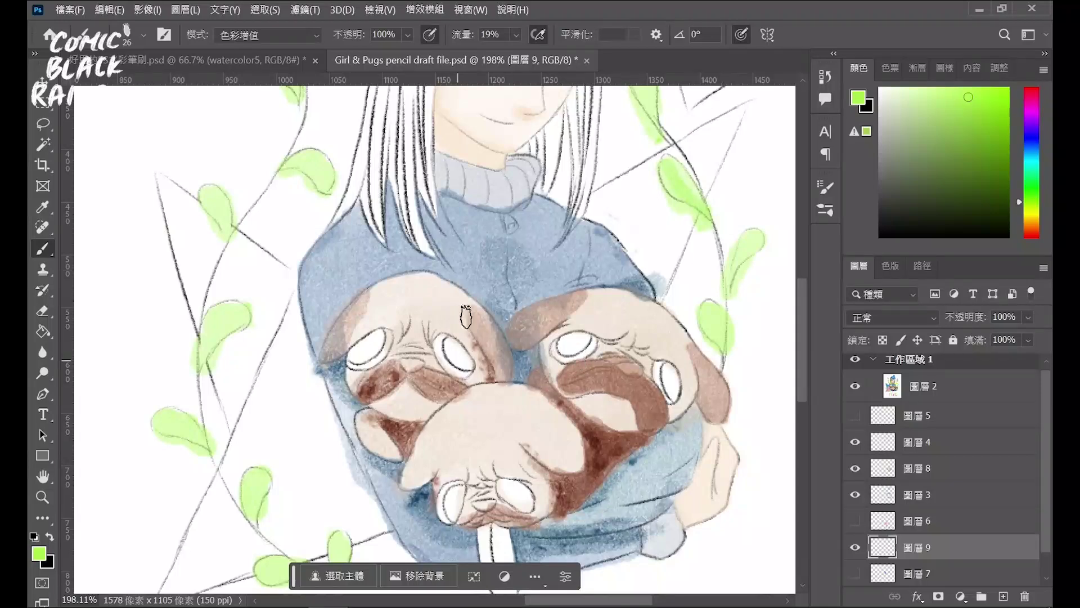
scroll(465, 317, up, 5)
Erase the soft edges to narrow the green bar and tidy the yellow triangle
key(e)
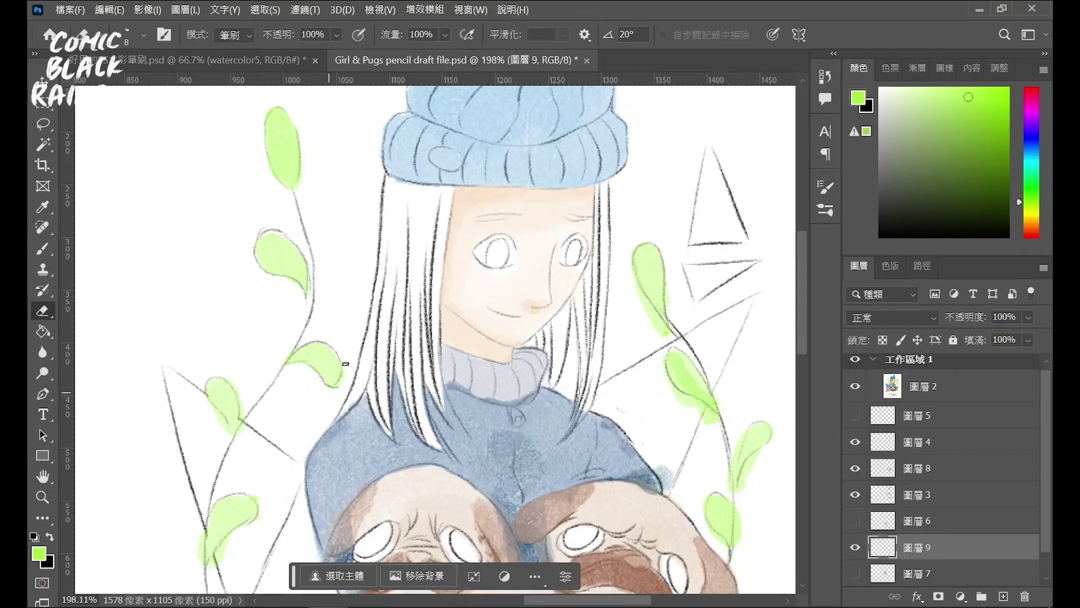
scroll(184, 338, down, 5)
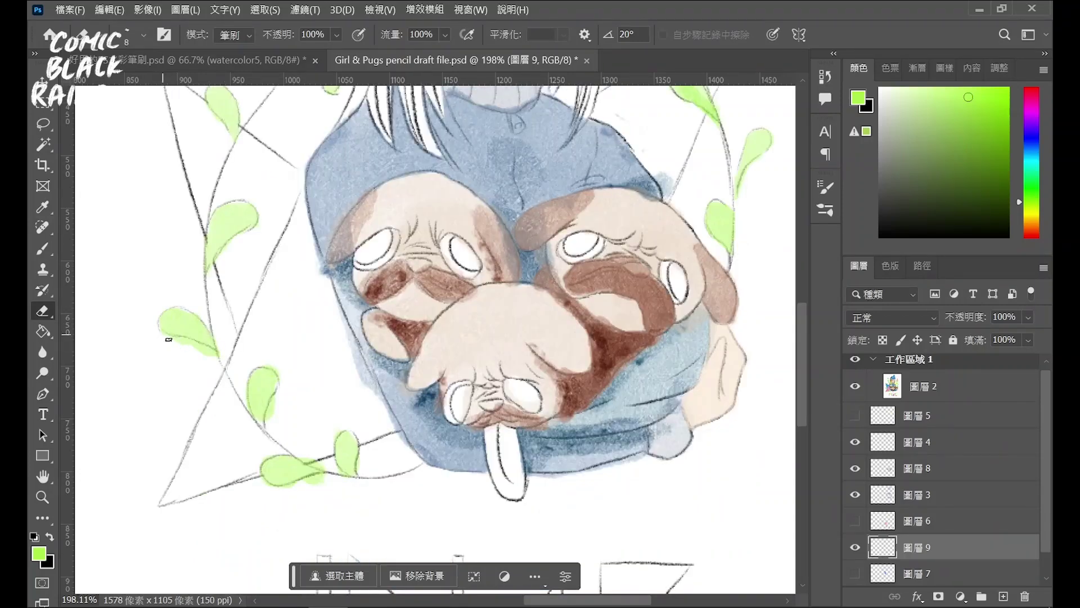
scroll(704, 400, down, 5)
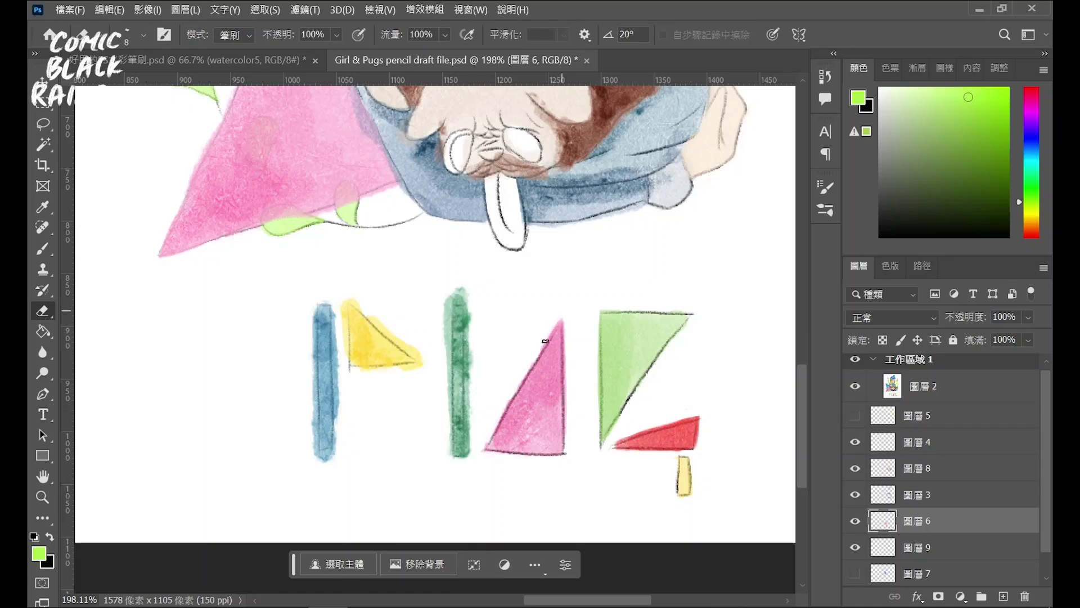
drag(545, 341, 442, 305)
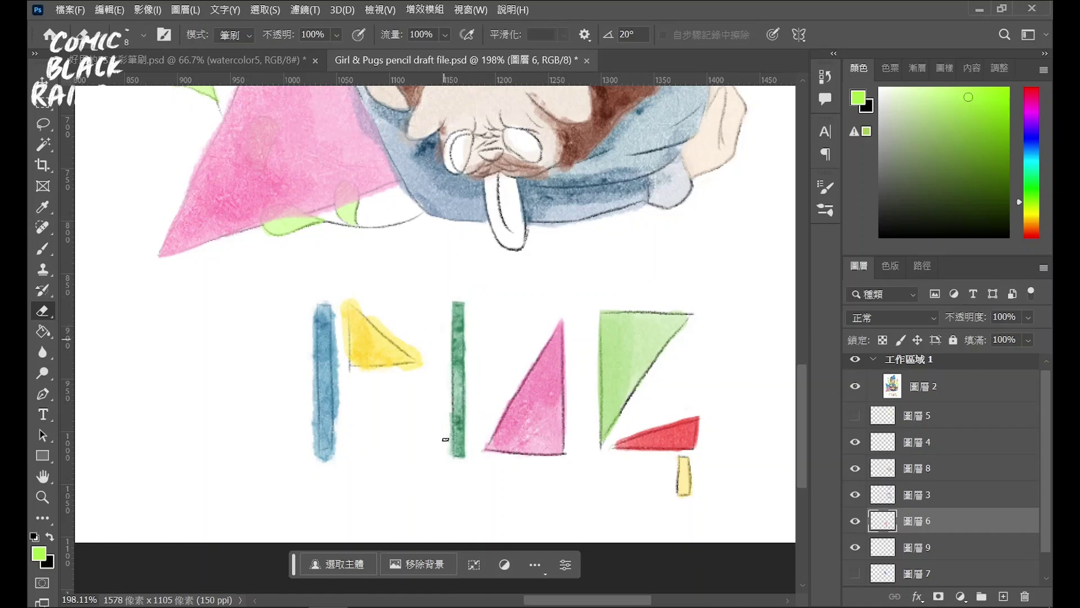
drag(445, 439, 338, 408)
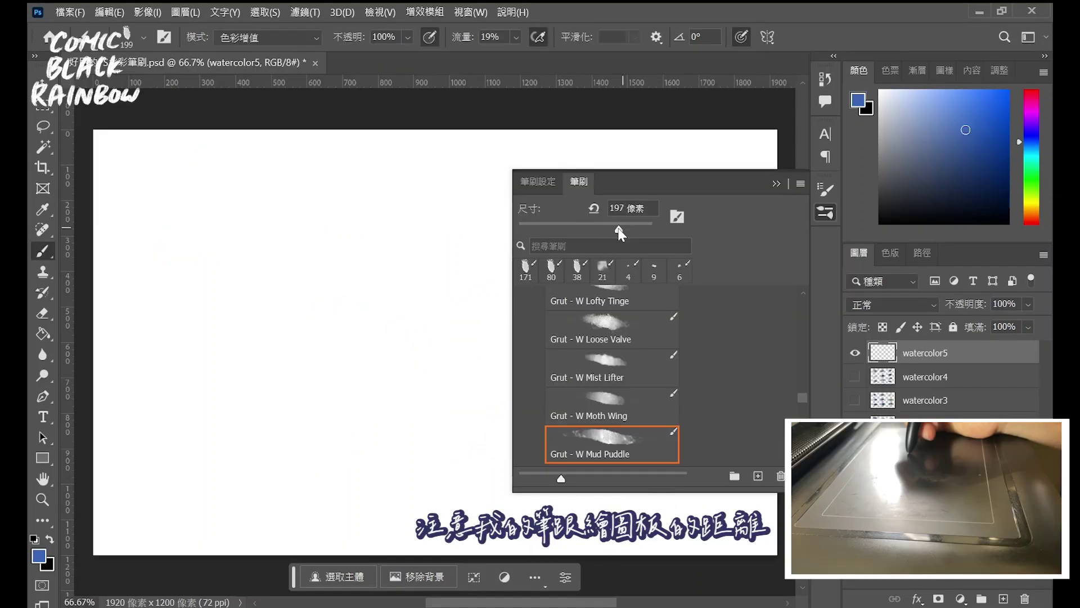
Paint two faint blue columns into a square, then layer a darker wash over its lower right
click(824, 211)
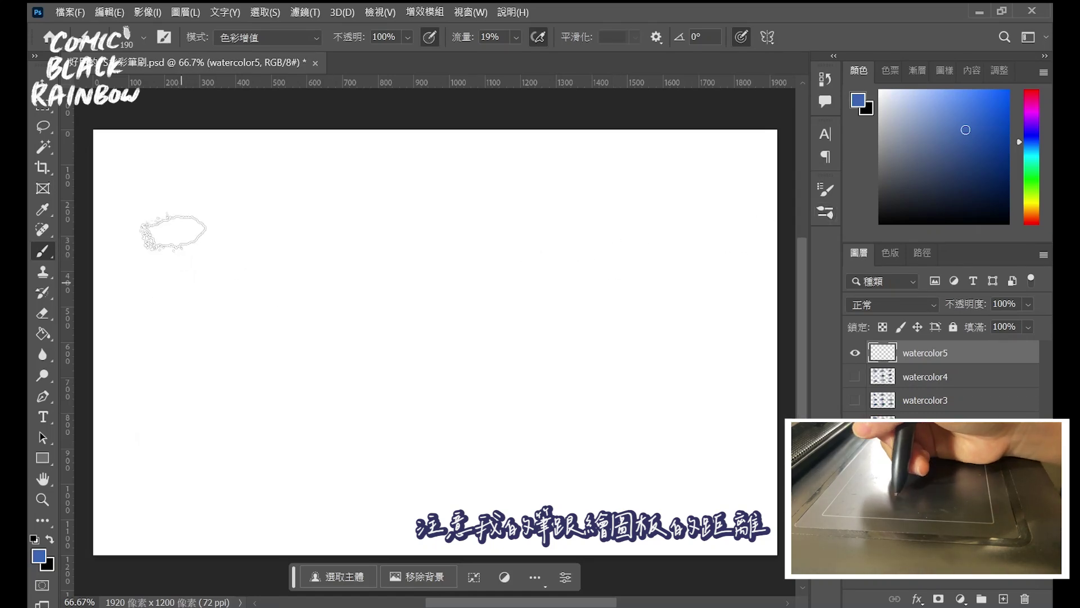
drag(167, 199, 175, 472)
mouse_move(193, 255)
mouse_down()
mouse_move(198, 367)
mouse_move(218, 309)
mouse_move(244, 362)
mouse_move(258, 309)
mouse_move(277, 417)
mouse_move(282, 205)
mouse_move(298, 446)
mouse_move(301, 193)
mouse_move(326, 434)
mouse_move(345, 289)
mouse_move(357, 386)
mouse_move(367, 229)
mouse_move(378, 441)
mouse_move(393, 223)
mouse_move(410, 441)
mouse_move(410, 309)
mouse_move(428, 313)
mouse_move(426, 444)
mouse_move(433, 224)
mouse_move(442, 449)
mouse_move(436, 419)
mouse_move(373, 429)
mouse_move(398, 426)
mouse_move(397, 409)
mouse_up()
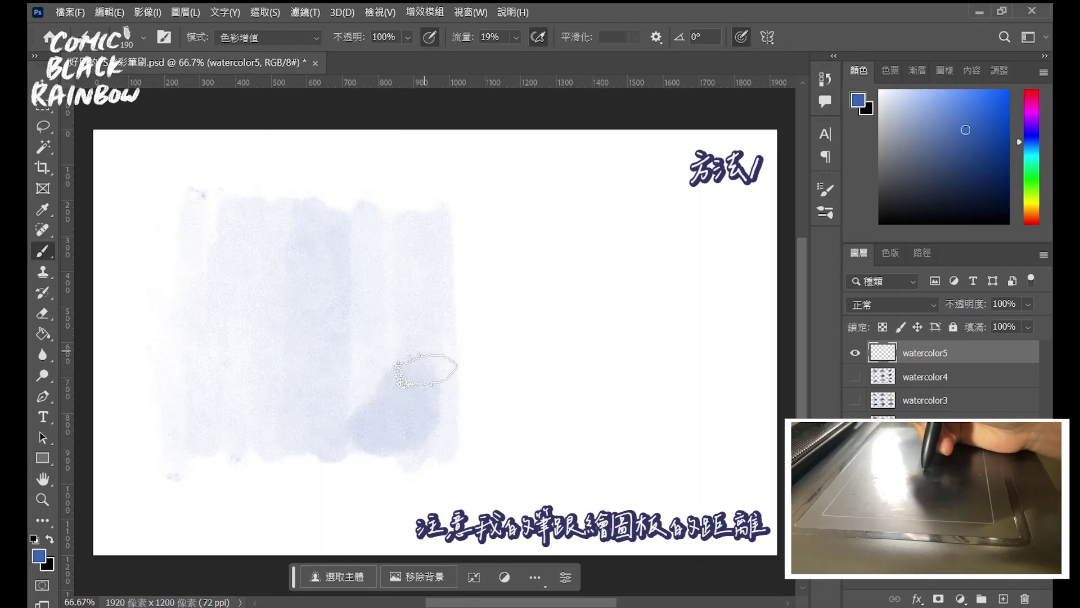
drag(425, 370, 427, 377)
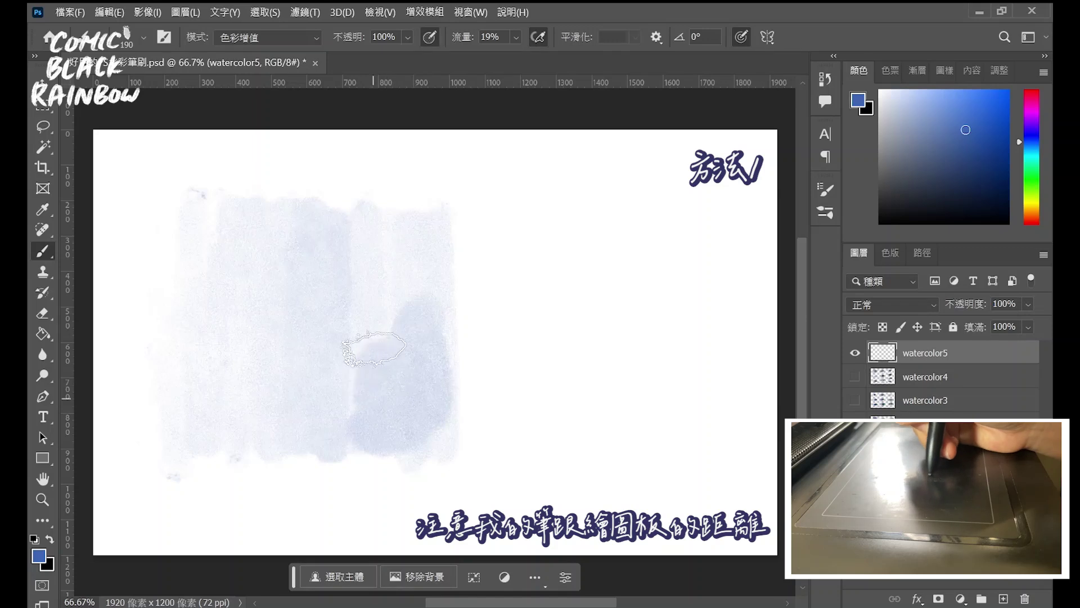
mouse_move(373, 348)
mouse_down()
mouse_move(349, 395)
mouse_move(410, 277)
mouse_move(417, 301)
mouse_move(424, 240)
mouse_move(423, 353)
mouse_up()
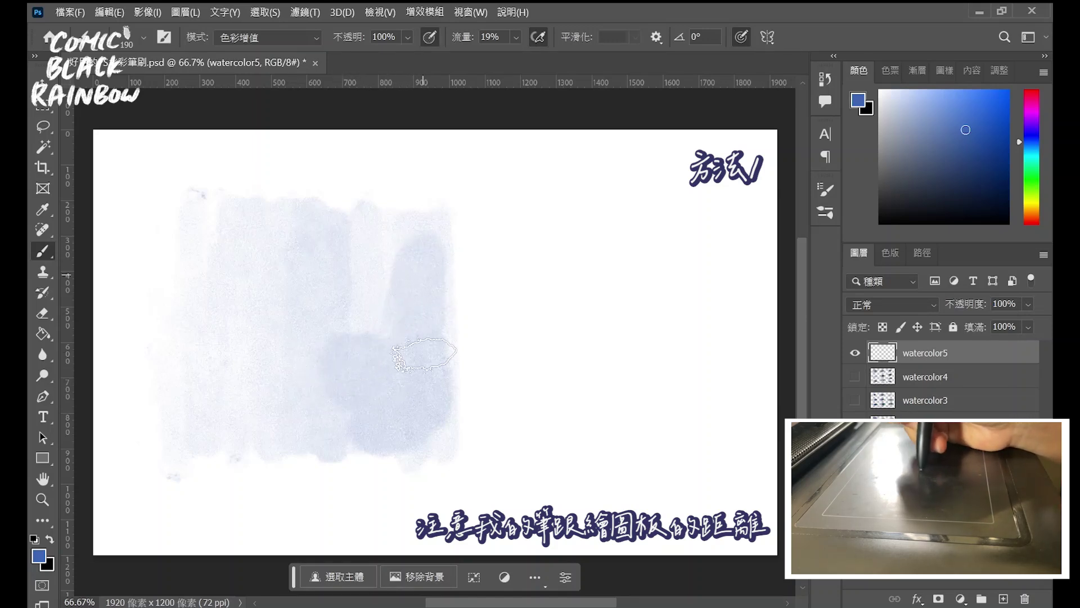
mouse_move(427, 272)
mouse_down()
mouse_move(422, 229)
mouse_move(398, 313)
mouse_move(382, 294)
mouse_up()
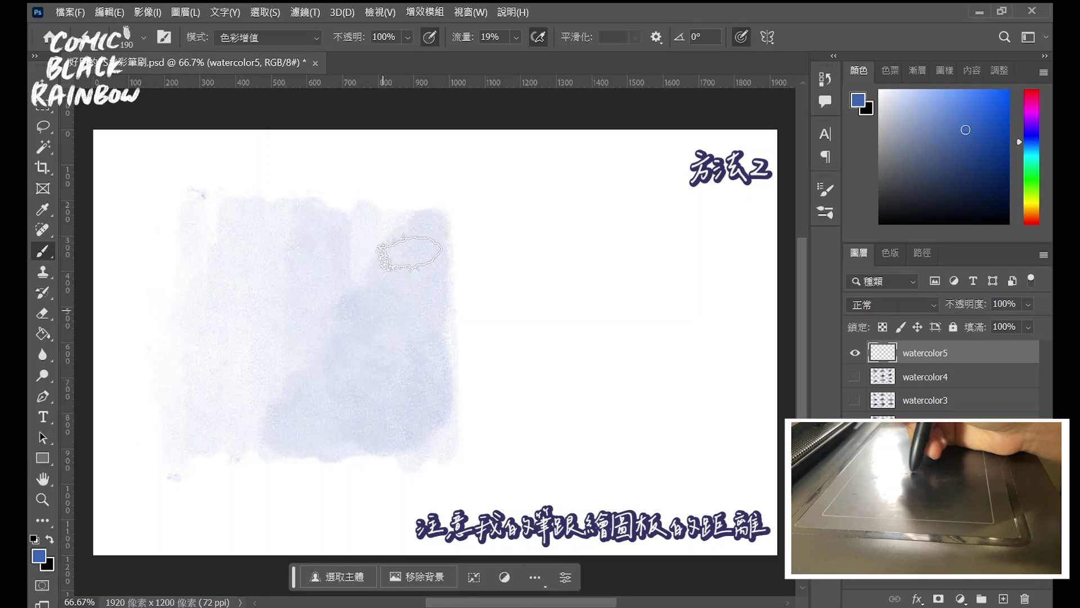
Paint a second blue square to the right and dab overlapping darker round blue spots on it
mouse_move(495, 222)
mouse_down()
mouse_move(501, 405)
mouse_move(506, 301)
mouse_up()
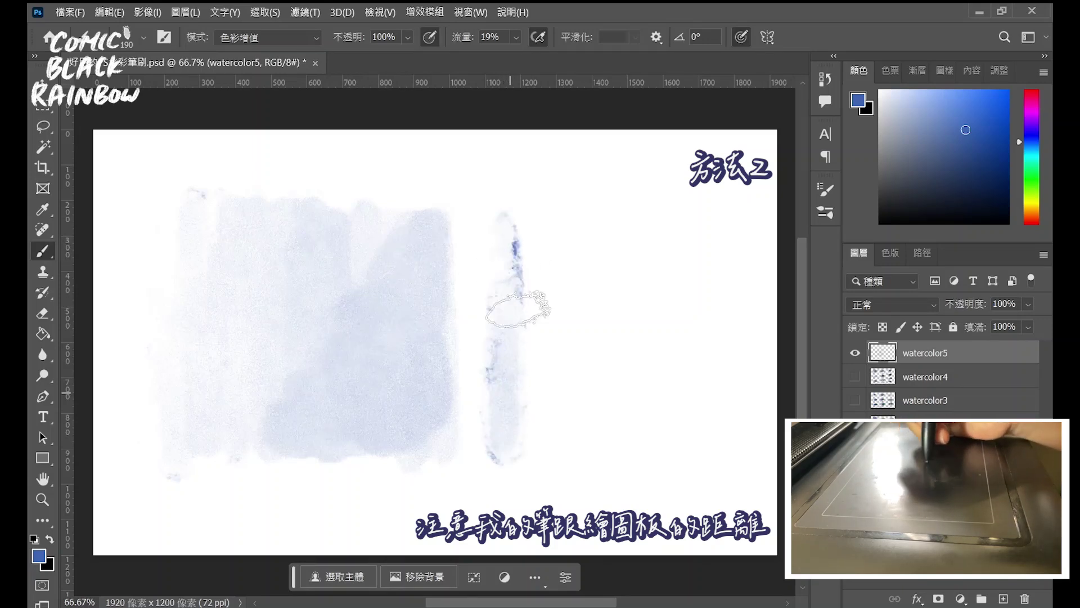
mouse_move(530, 361)
mouse_down()
mouse_move(543, 337)
mouse_move(549, 362)
mouse_move(562, 332)
mouse_move(577, 374)
mouse_move(579, 273)
mouse_move(608, 379)
mouse_move(619, 238)
mouse_move(634, 440)
mouse_move(641, 260)
mouse_move(647, 390)
mouse_move(675, 350)
mouse_move(706, 362)
mouse_move(699, 290)
mouse_move(713, 439)
mouse_move(694, 434)
mouse_move(704, 394)
mouse_move(687, 422)
mouse_move(634, 430)
mouse_move(668, 386)
mouse_move(699, 394)
mouse_move(706, 415)
mouse_move(720, 363)
mouse_move(626, 437)
mouse_move(695, 348)
mouse_move(682, 289)
mouse_move(685, 320)
mouse_move(668, 333)
mouse_move(676, 281)
mouse_move(686, 307)
mouse_up()
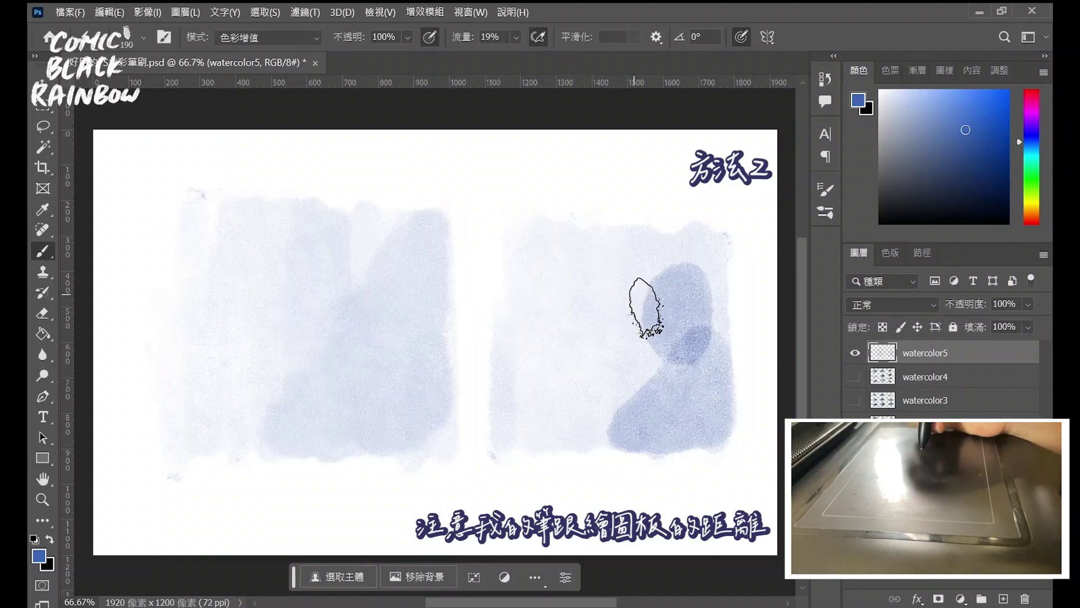
mouse_move(636, 356)
mouse_down()
mouse_move(647, 332)
mouse_move(627, 349)
mouse_move(632, 338)
mouse_move(651, 349)
mouse_move(639, 367)
mouse_move(635, 319)
mouse_move(579, 349)
mouse_move(586, 326)
mouse_move(579, 361)
mouse_move(598, 332)
mouse_move(630, 362)
mouse_move(615, 367)
mouse_move(619, 403)
mouse_move(626, 361)
mouse_move(628, 395)
mouse_up()
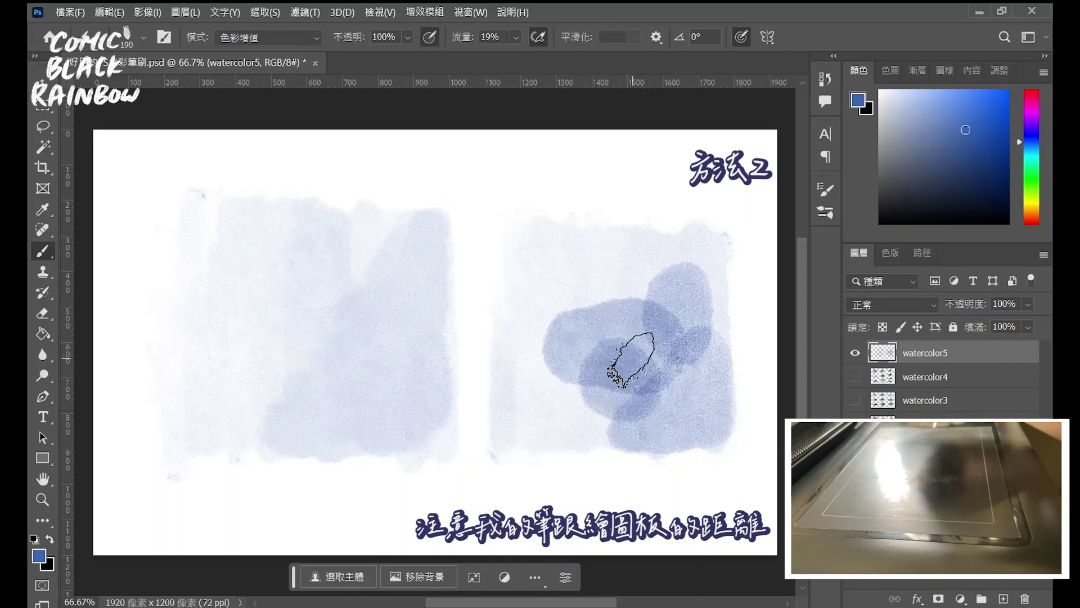
mouse_move(627, 279)
mouse_down()
mouse_move(623, 302)
mouse_move(638, 303)
mouse_up()
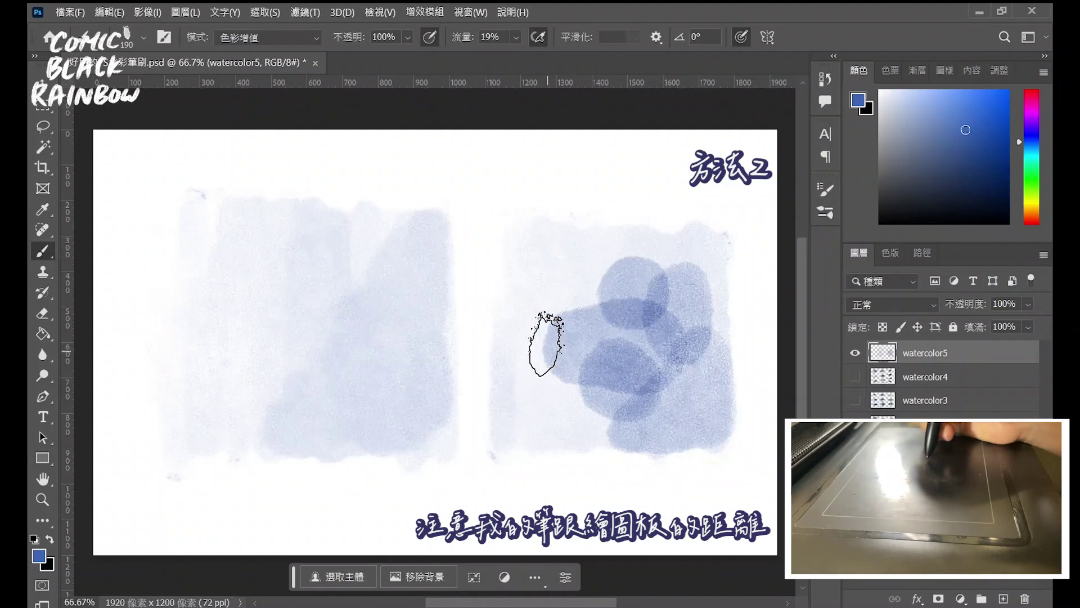
mouse_move(549, 356)
mouse_down()
mouse_move(529, 357)
mouse_move(523, 342)
mouse_move(539, 332)
mouse_up()
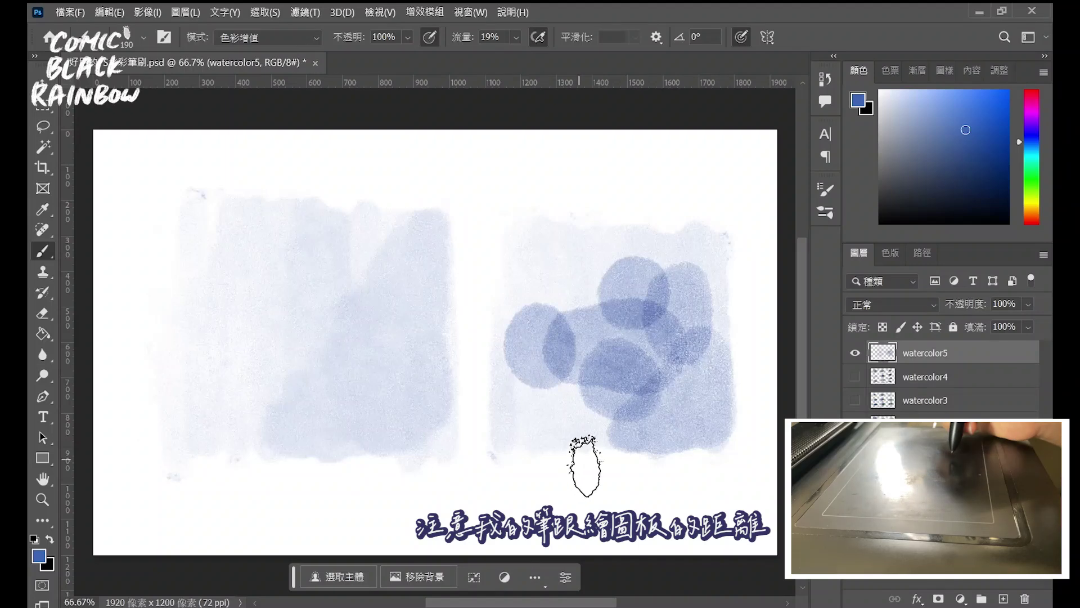
click(560, 397)
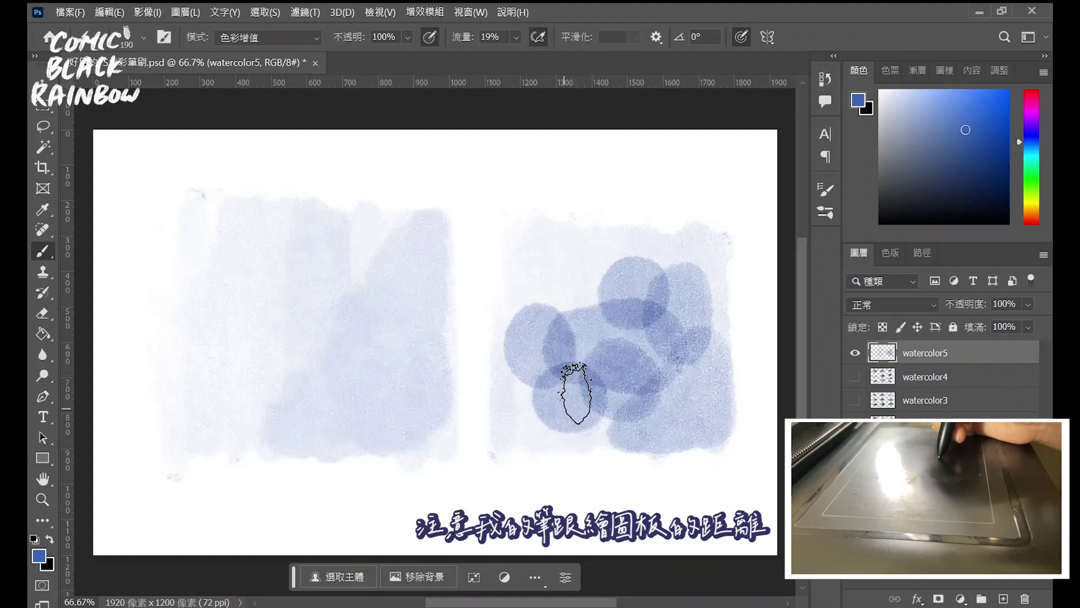
drag(579, 399, 550, 417)
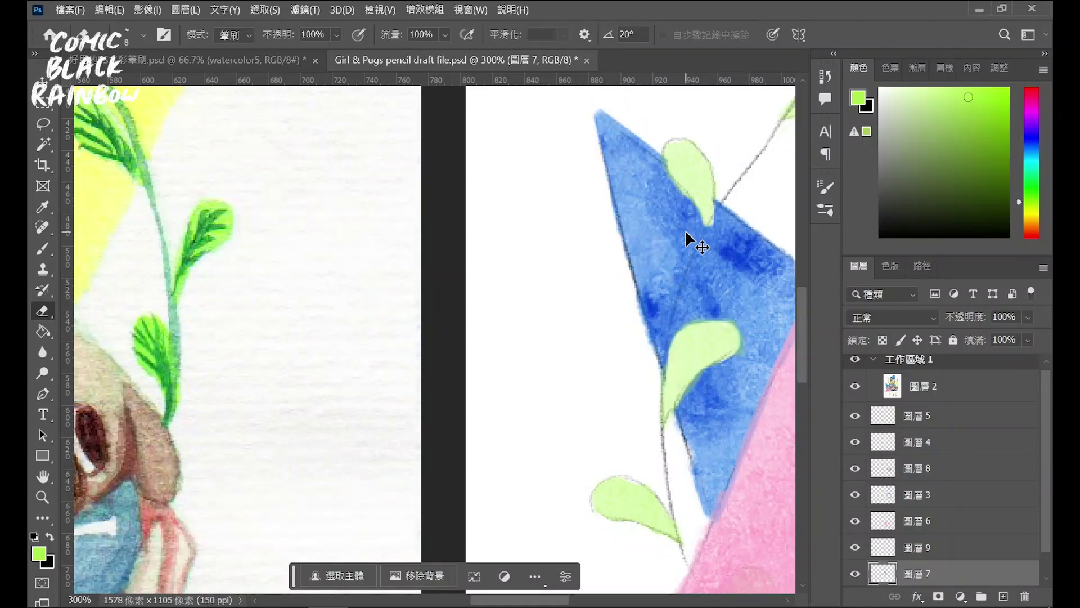
Fit the image in the window, undo trial hat strokes, and set brush flow to 20%
key(ctrl+0)
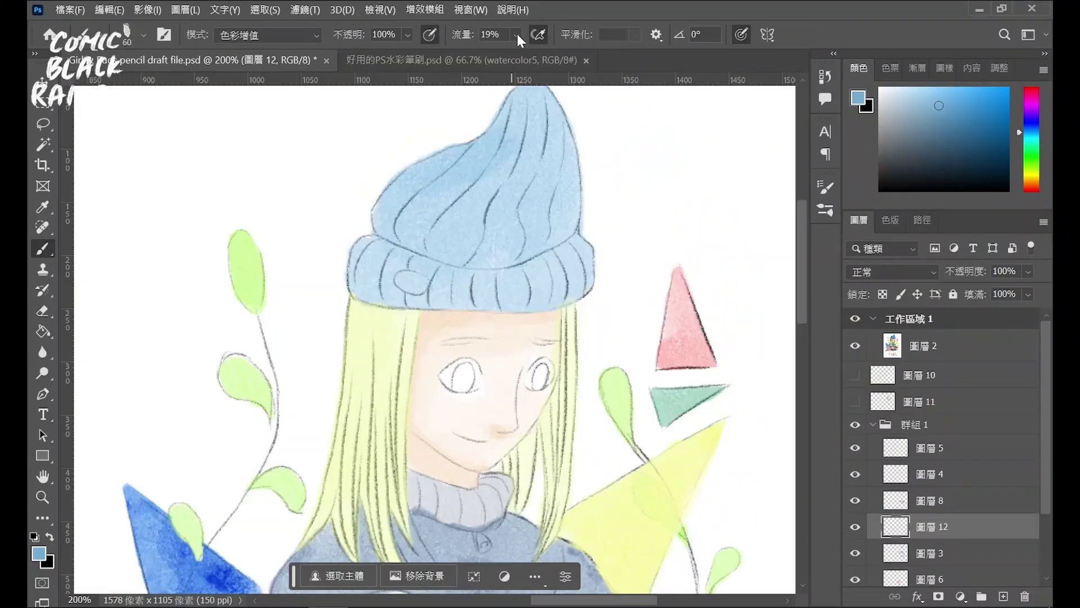
click(517, 34)
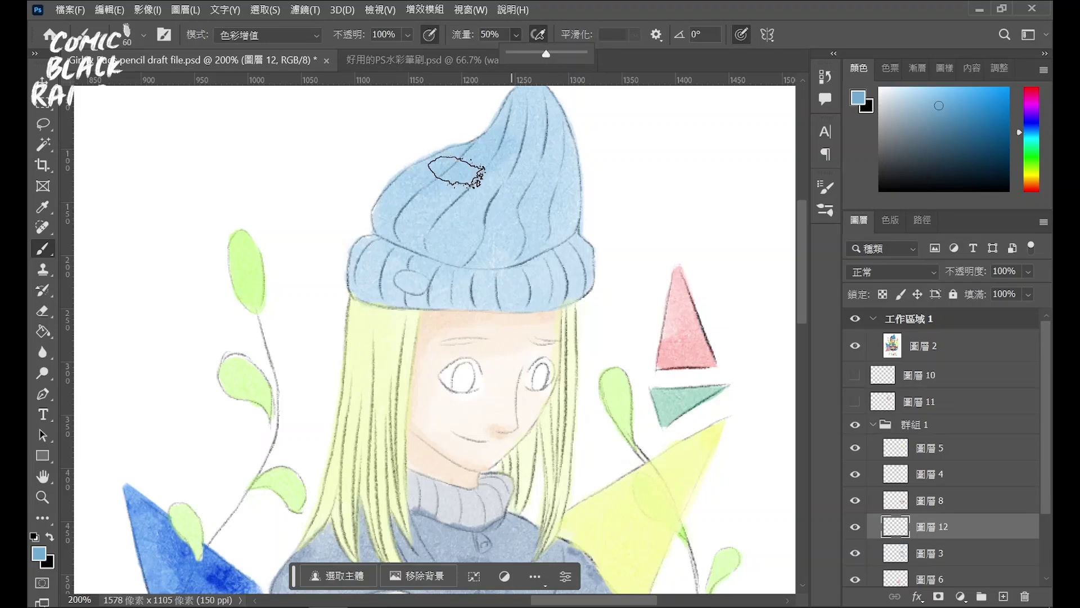
mouse_move(456, 171)
mouse_down()
mouse_move(495, 129)
mouse_move(559, 113)
mouse_move(559, 164)
mouse_up()
key(ctrl+z)
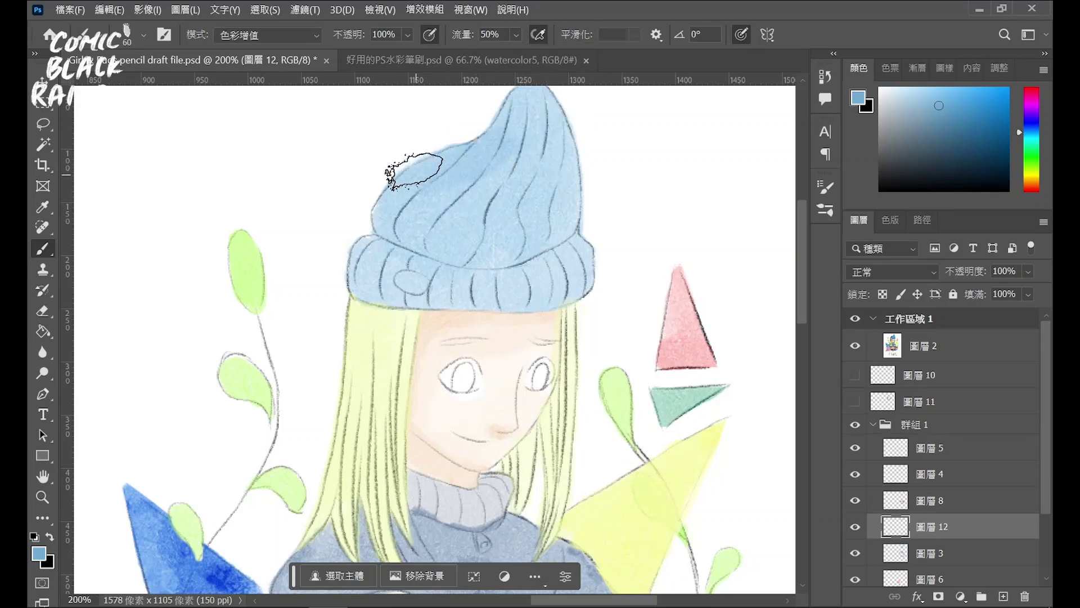
drag(427, 176, 534, 135)
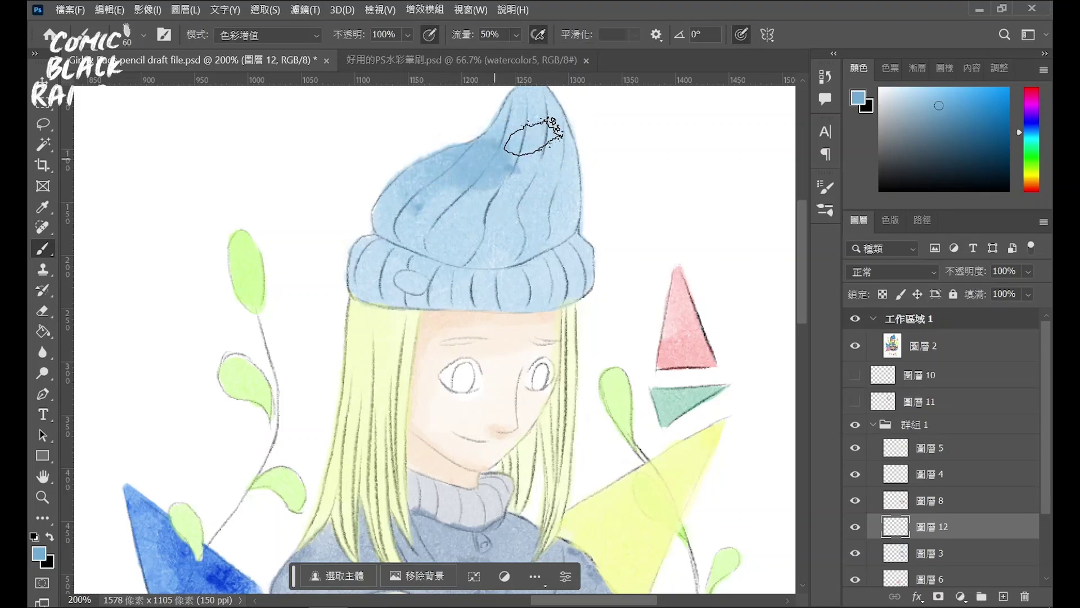
key(ctrl+z)
click(515, 34)
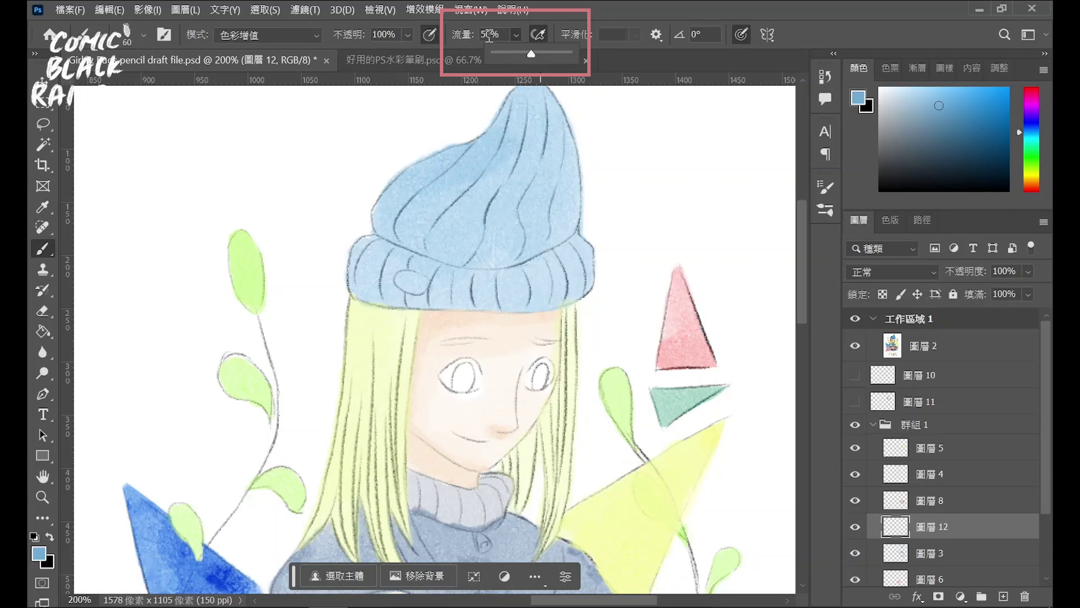
double_click(489, 35)
text(2)
key(Return)
text(20)
key(Return)
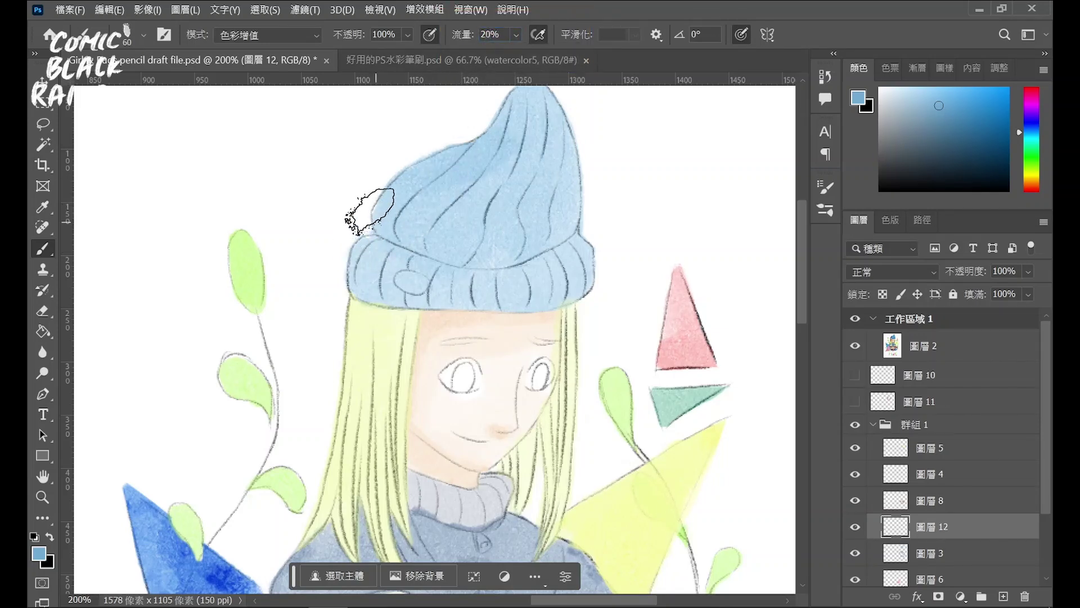
Try Normal blending, then in Multiply wash darker blue over the hat's left side and brim
click(314, 37)
click(312, 55)
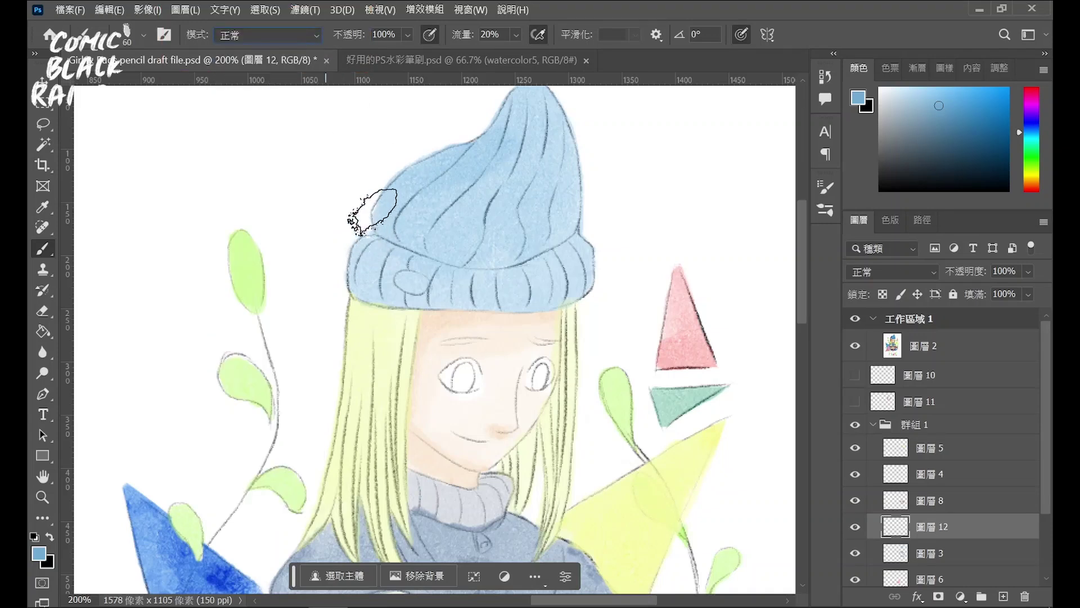
drag(373, 212, 478, 135)
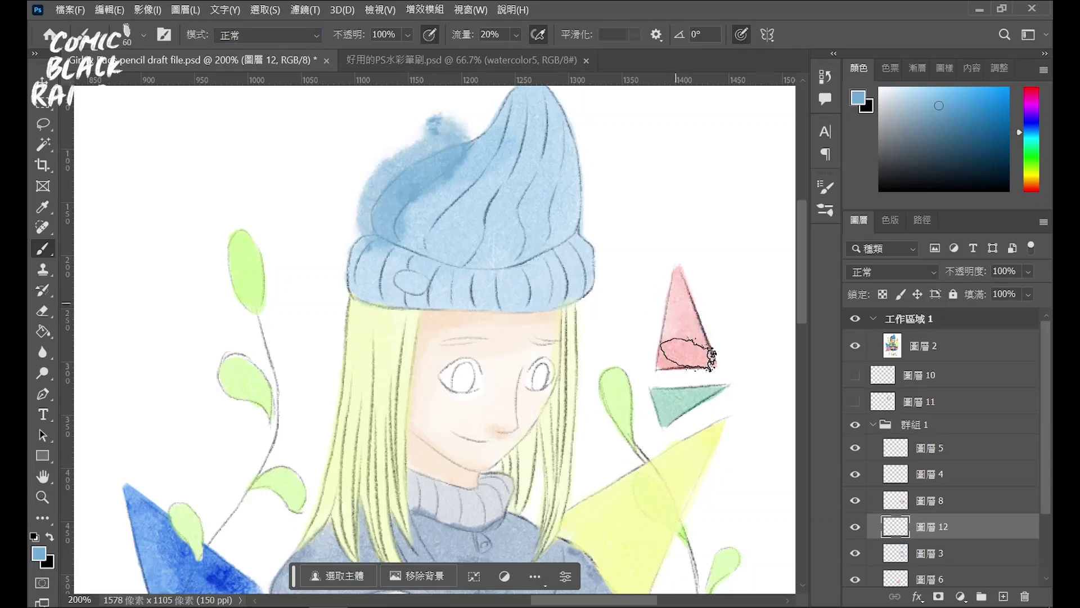
drag(682, 304, 698, 380)
key(ctrl+z)
key(ctrl+z)
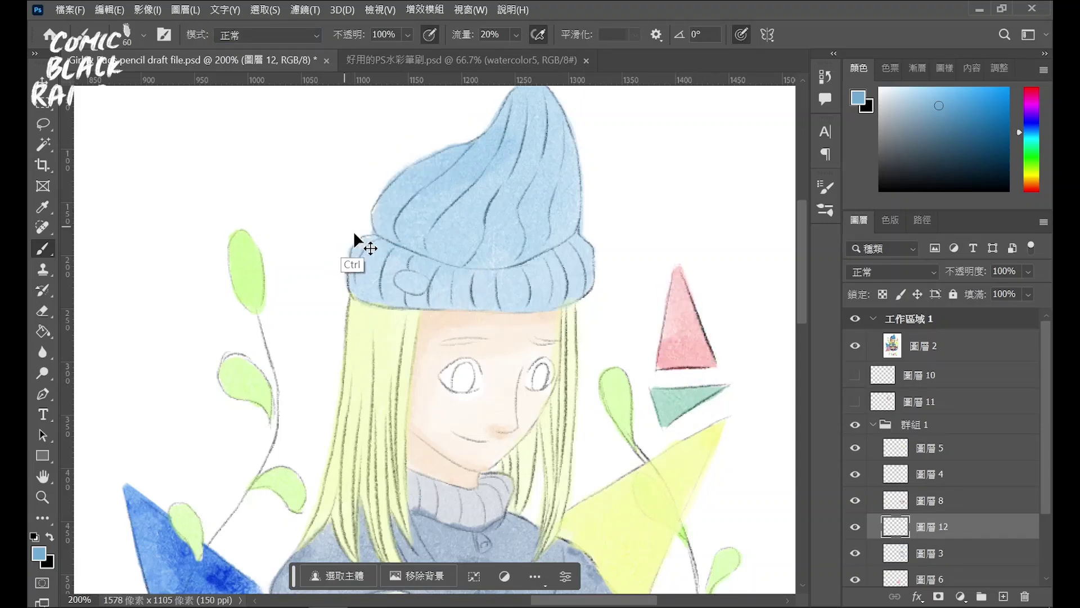
click(306, 36)
click(293, 133)
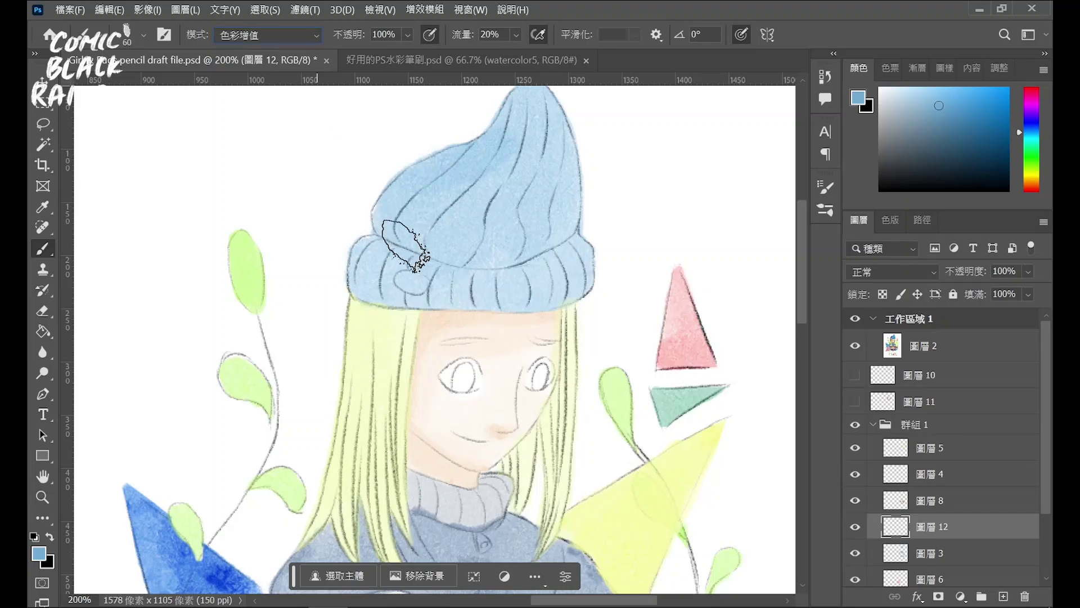
mouse_move(379, 235)
mouse_down()
mouse_move(467, 116)
mouse_move(386, 174)
mouse_move(386, 241)
mouse_move(471, 253)
mouse_move(441, 254)
mouse_up()
mouse_move(345, 229)
mouse_down()
mouse_move(358, 234)
mouse_move(354, 285)
mouse_move(378, 308)
mouse_move(434, 313)
mouse_move(601, 279)
mouse_move(563, 320)
mouse_up()
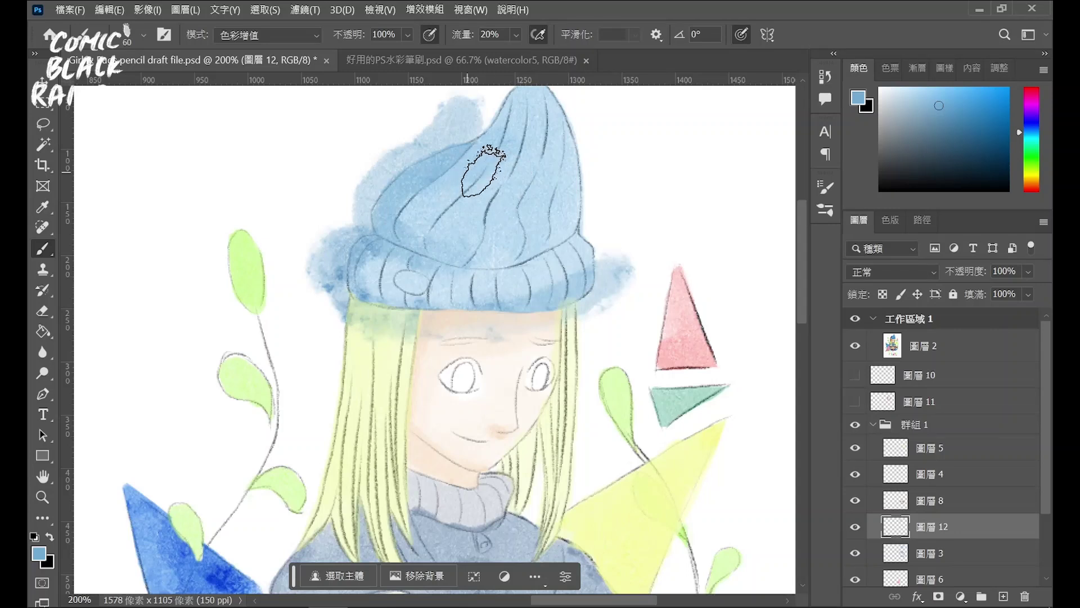
mouse_move(550, 158)
mouse_down()
mouse_move(593, 149)
mouse_move(511, 260)
mouse_move(494, 253)
mouse_move(598, 210)
mouse_up()
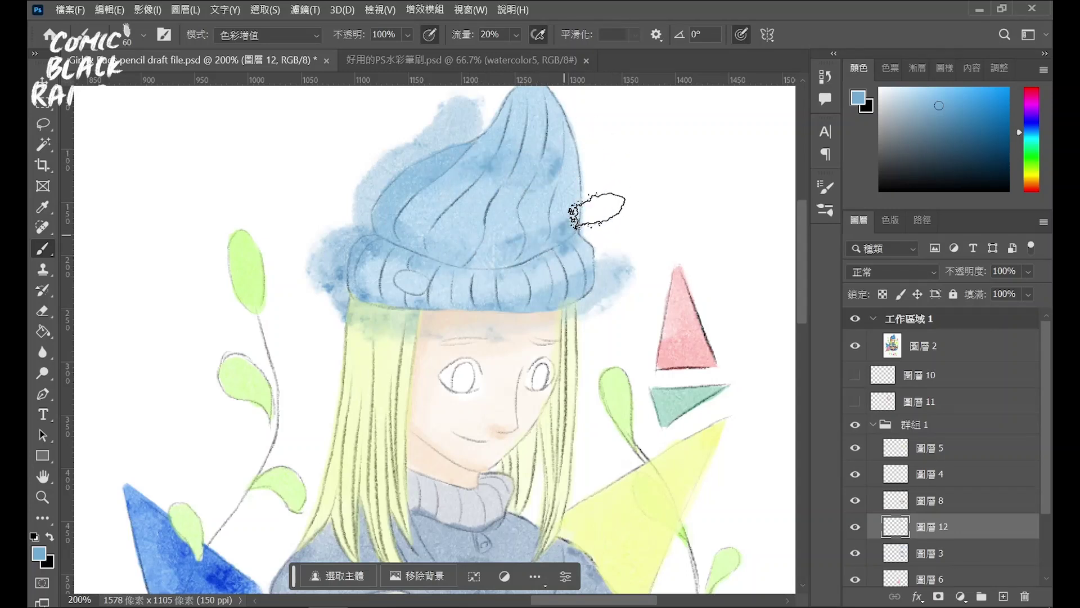
Erase the stray blue wash left of the hat brim
click(821, 209)
key(e)
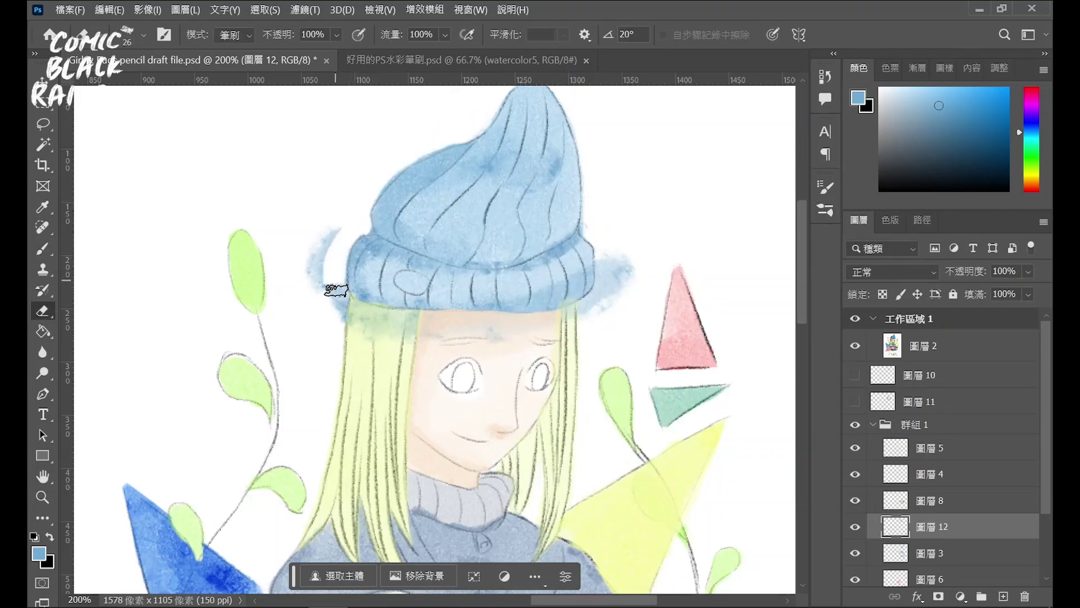
drag(312, 278, 329, 229)
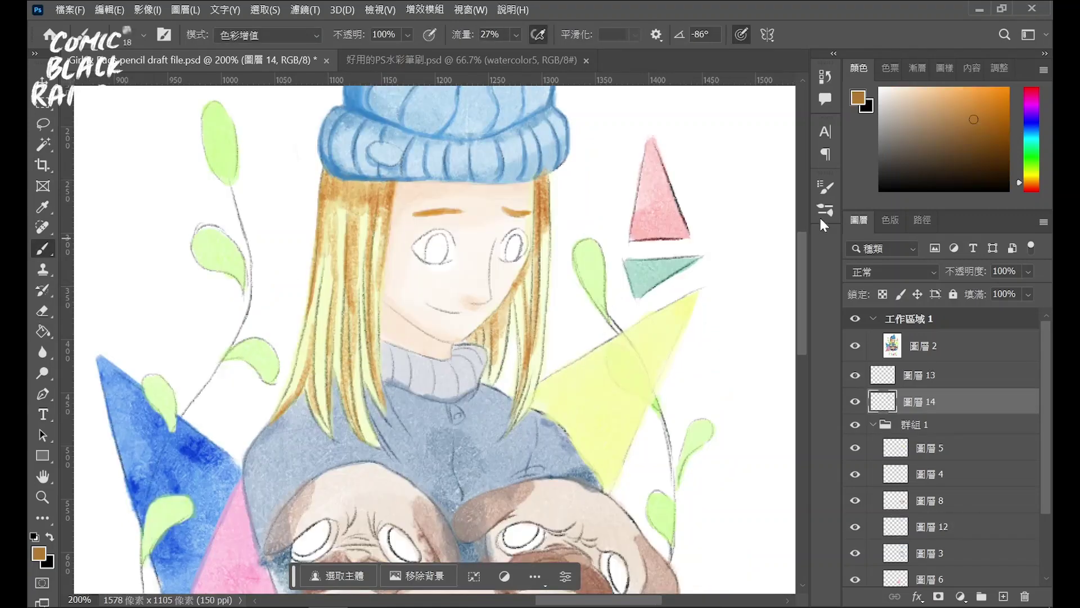
click(819, 212)
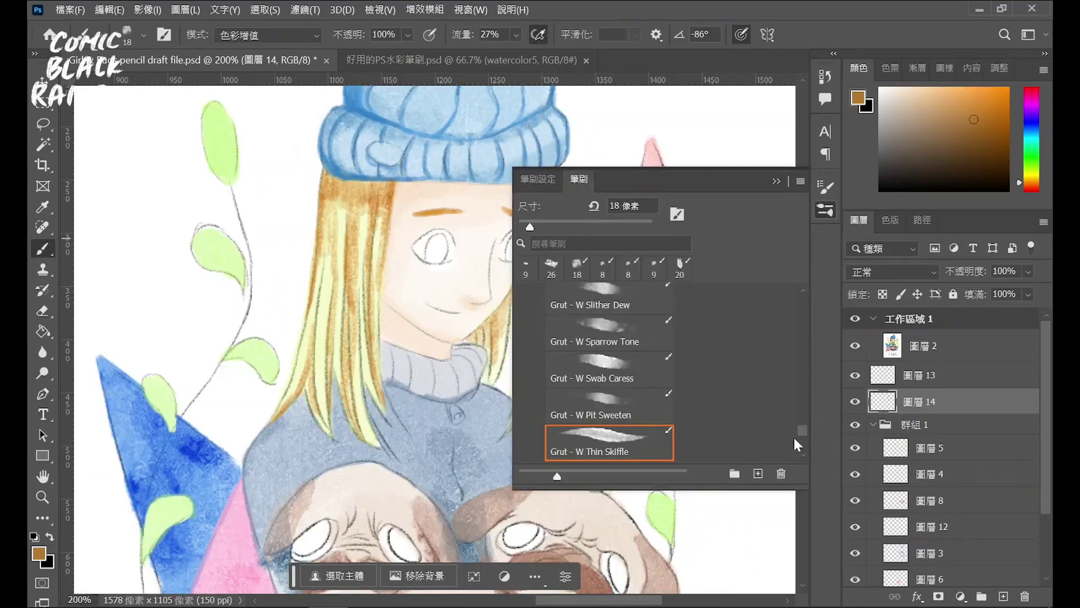
Choose the Grut W Thin Skiffle brush at 9 px and paint brown shading down the hair
drag(802, 430, 802, 445)
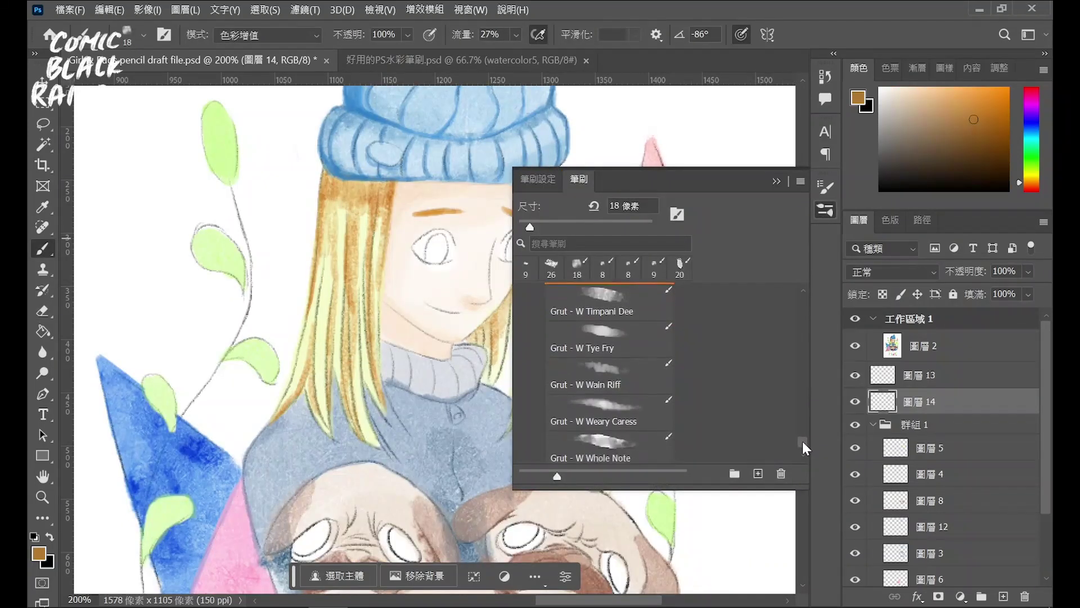
drag(802, 452, 803, 432)
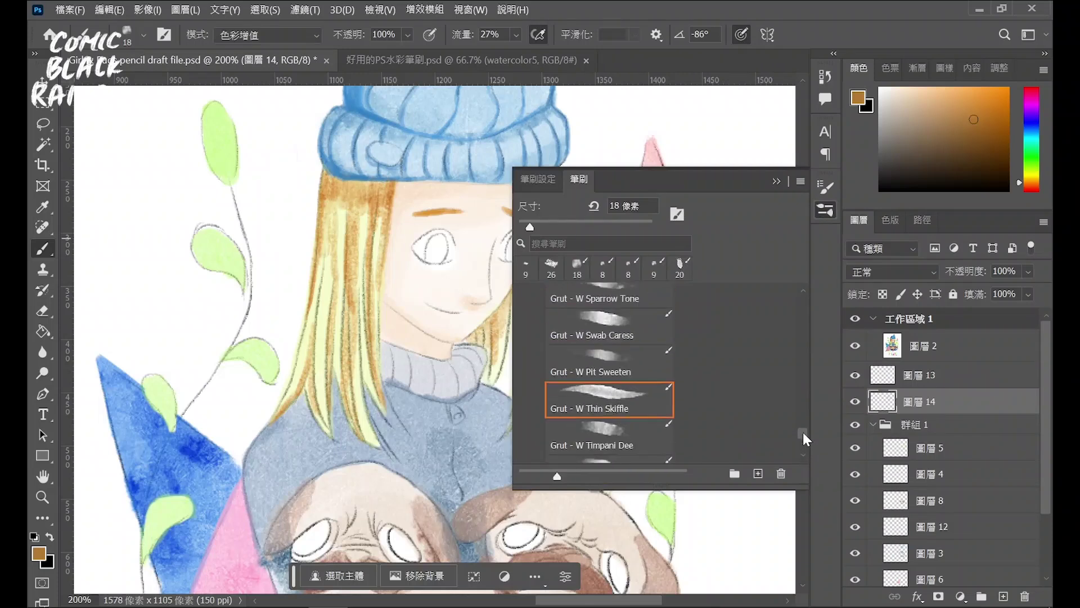
click(524, 225)
click(527, 310)
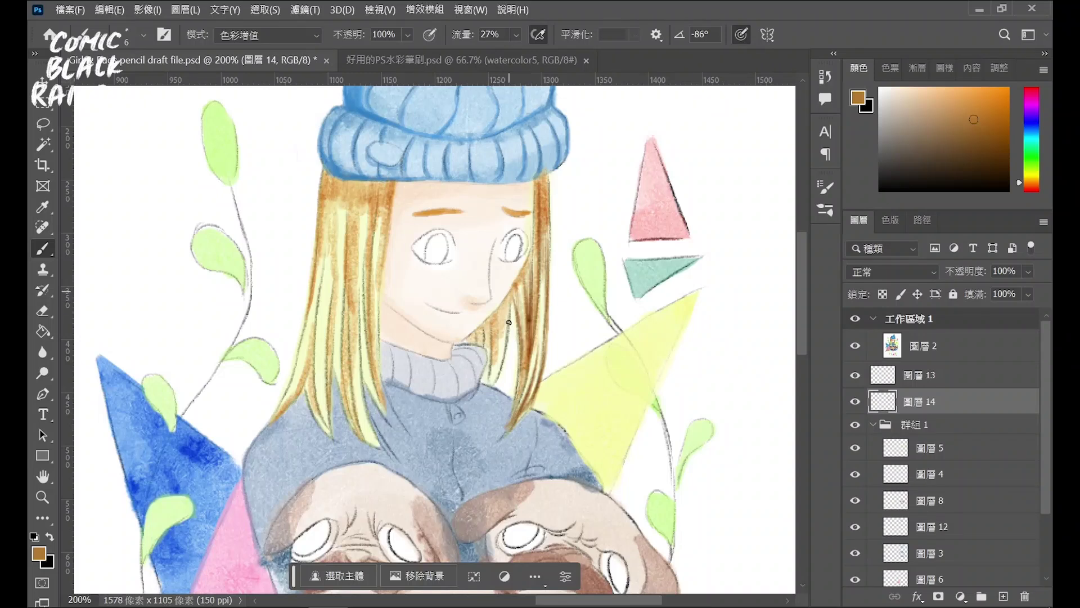
drag(497, 380, 348, 295)
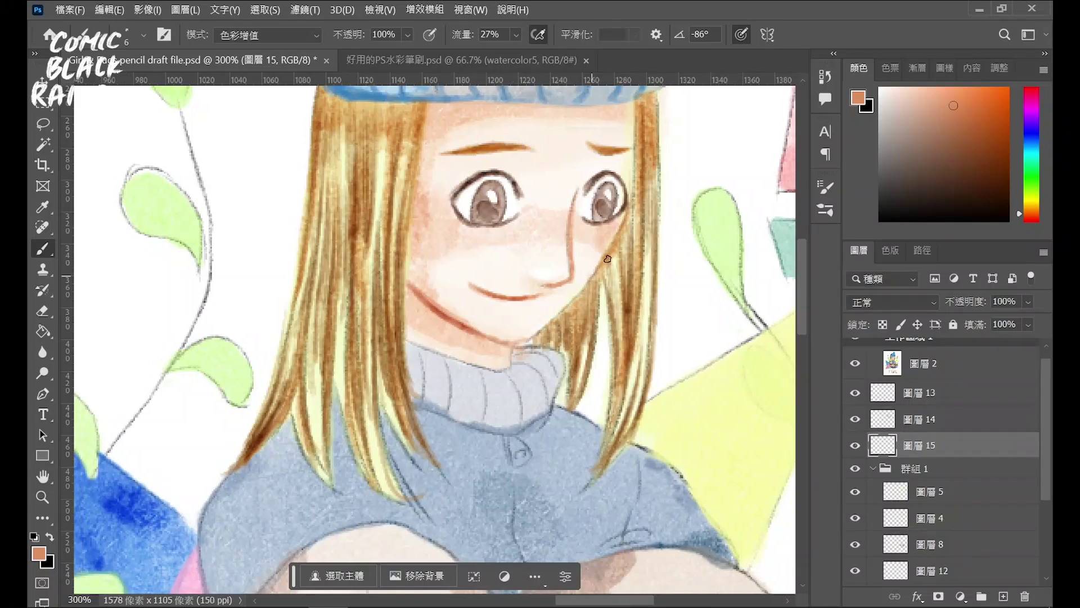
Shade the jaw reddish, darken the hair edge and pug faces, and add blue-grey sweater shadows
drag(531, 334, 406, 284)
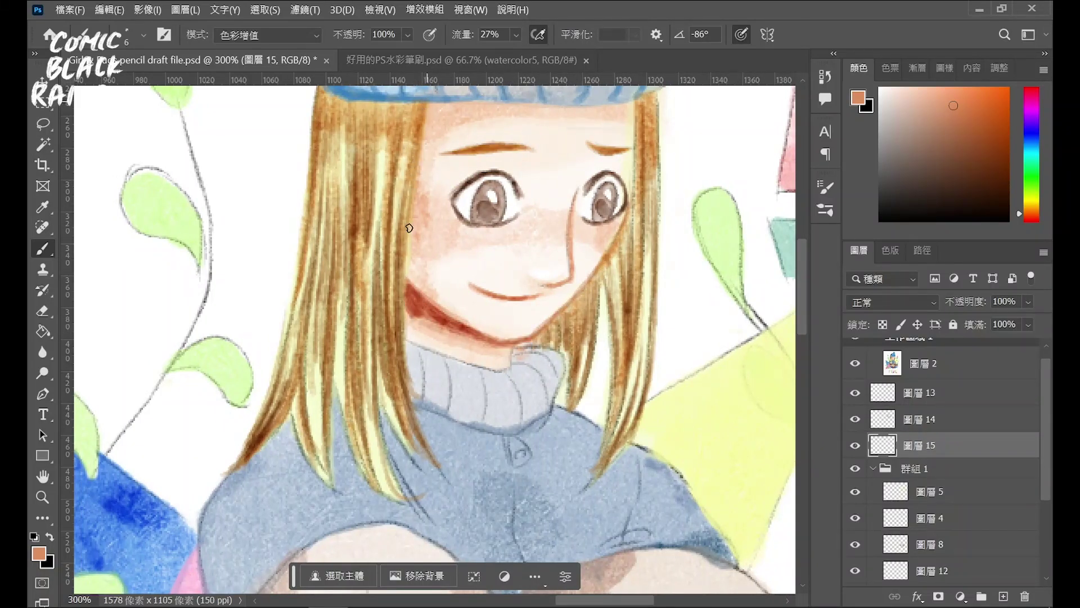
mouse_move(409, 228)
mouse_down()
mouse_move(417, 163)
mouse_move(419, 238)
mouse_up()
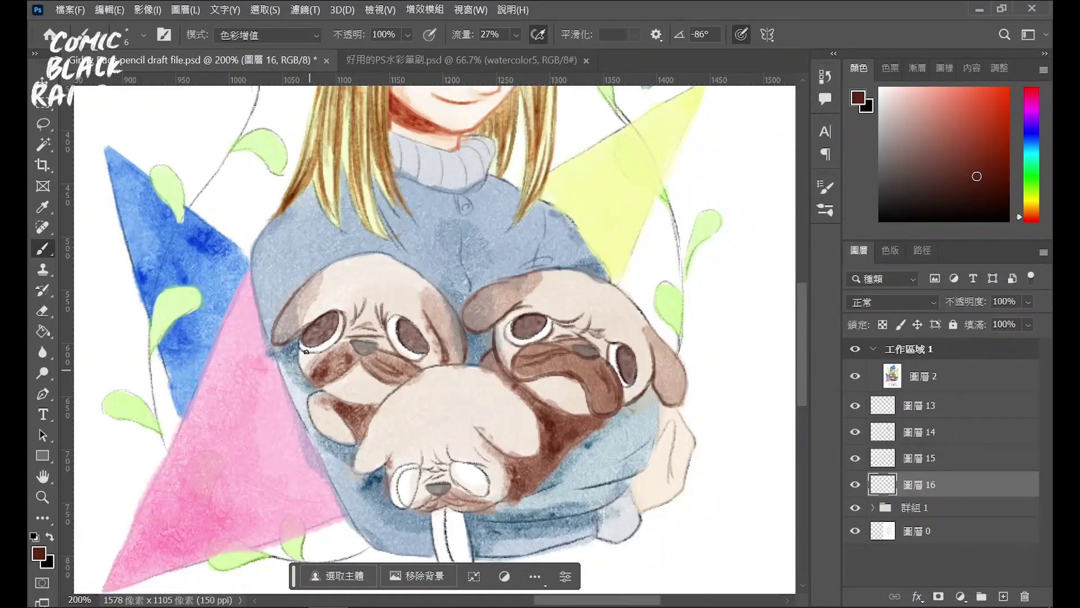
mouse_move(299, 355)
mouse_down()
mouse_move(355, 462)
mouse_move(409, 472)
mouse_move(441, 495)
mouse_move(416, 472)
mouse_move(402, 499)
mouse_up()
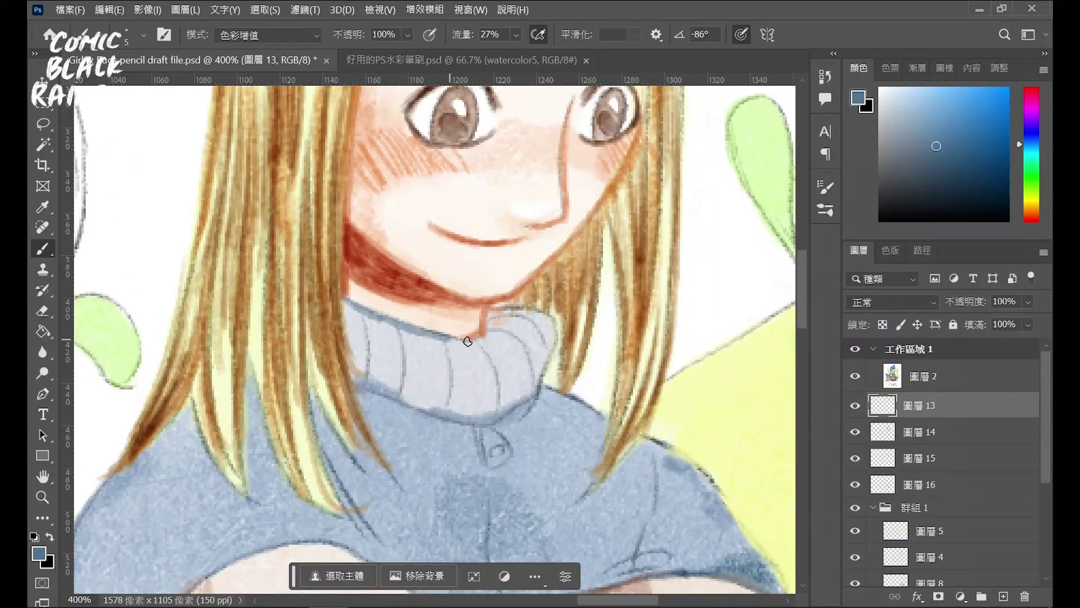
mouse_move(467, 341)
mouse_down()
mouse_move(515, 316)
mouse_move(402, 143)
mouse_up()
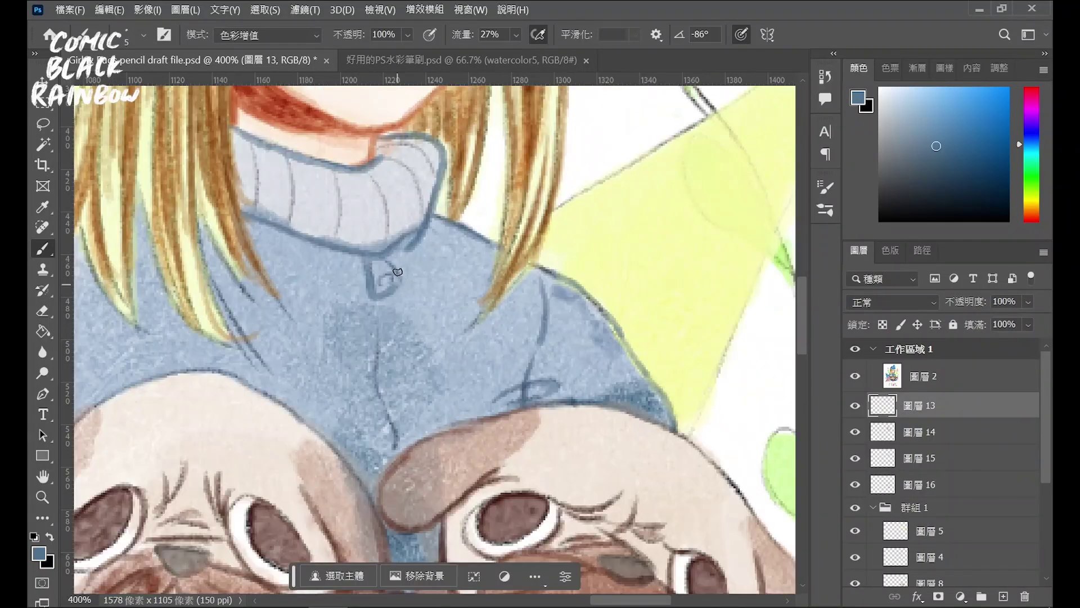
drag(396, 260, 389, 282)
drag(376, 342, 391, 443)
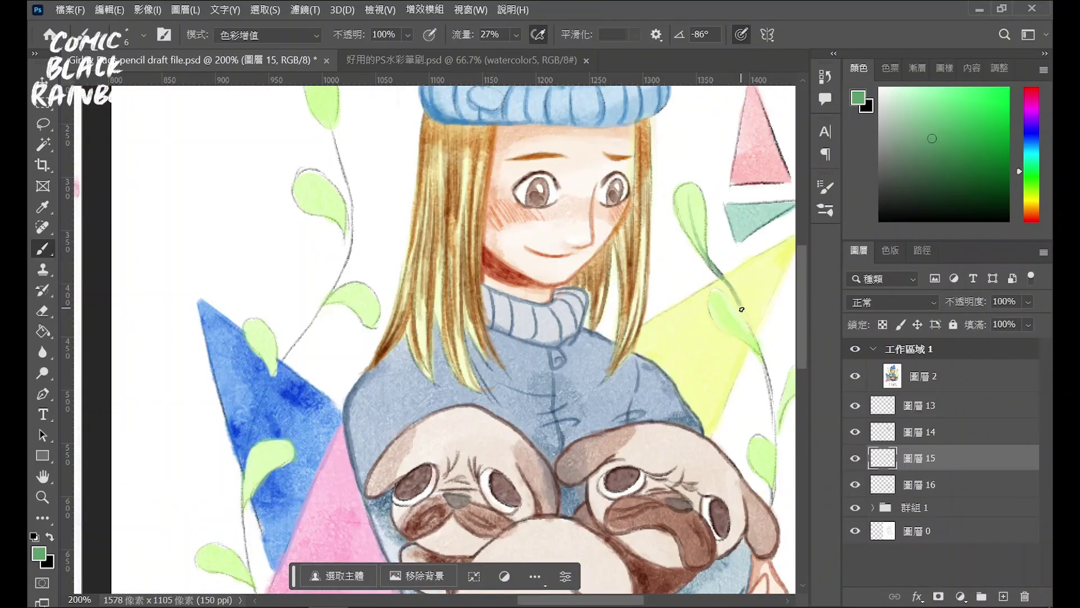
Go over the vine stem twice in darker green, then zoom out to see the whole illustration
scroll(549, 231, left, 4)
drag(550, 217, 539, 274)
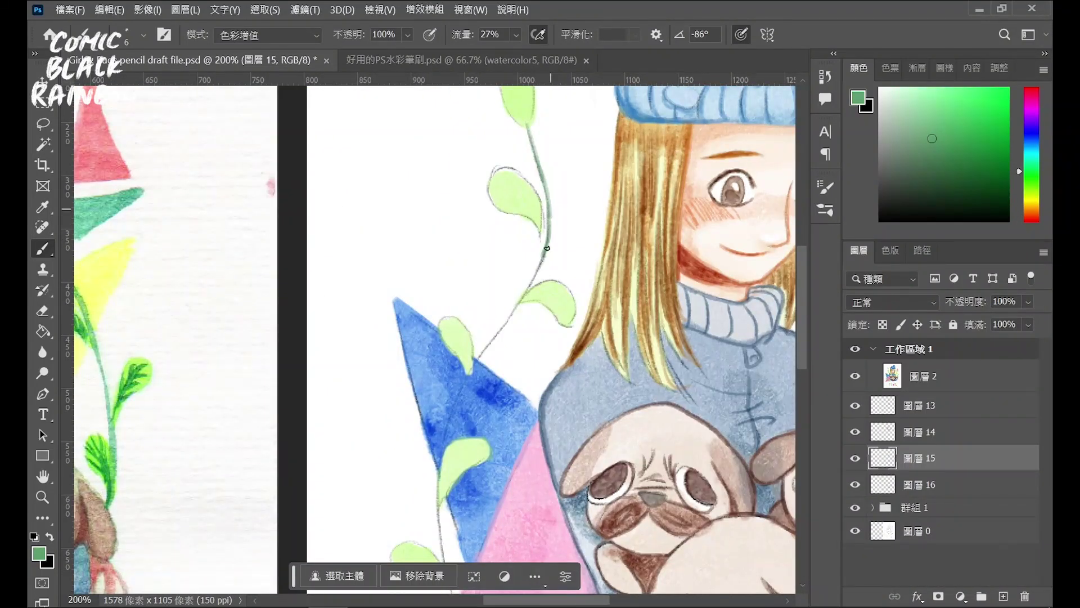
mouse_move(508, 318)
mouse_down()
mouse_move(520, 298)
mouse_move(479, 358)
mouse_up()
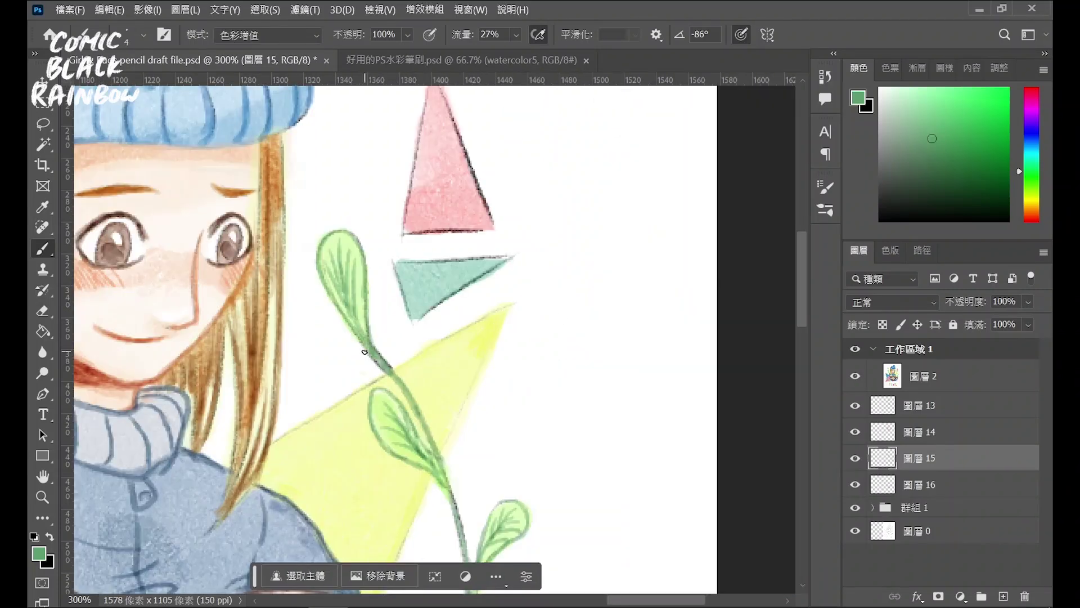
key(ctrl+minus)
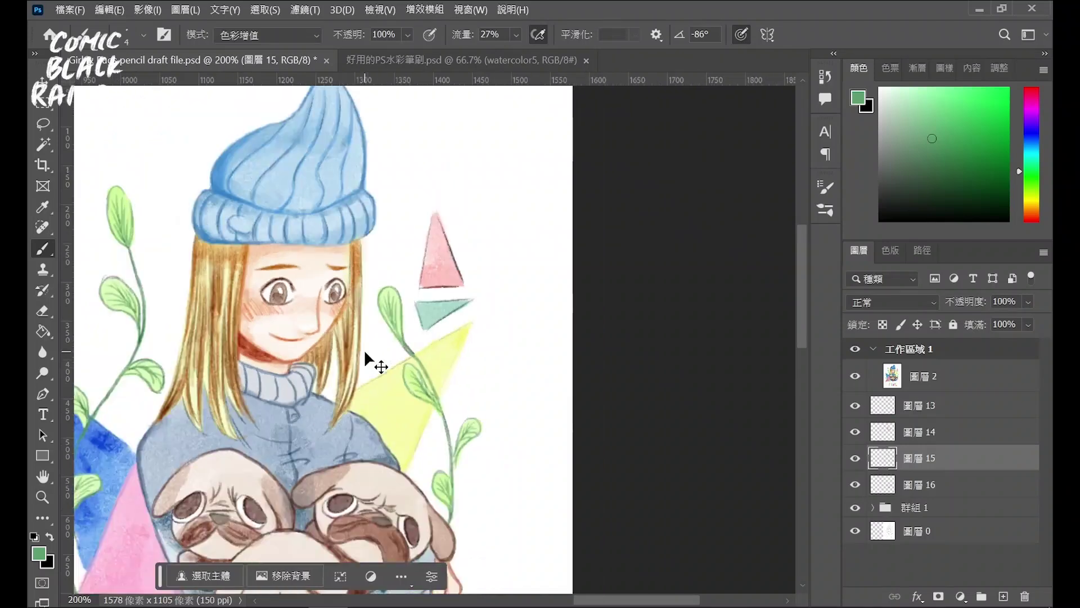
key(ctrl+minus)
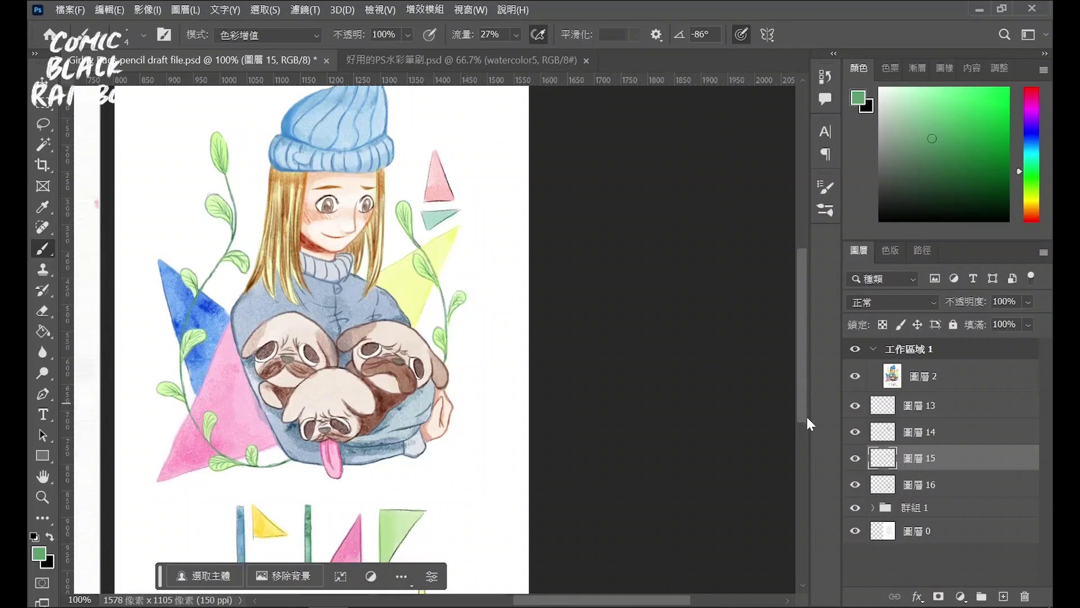
Check the layers in Group 1 by toggling their visibility, then select the pink triangles layer
click(856, 508)
click(873, 507)
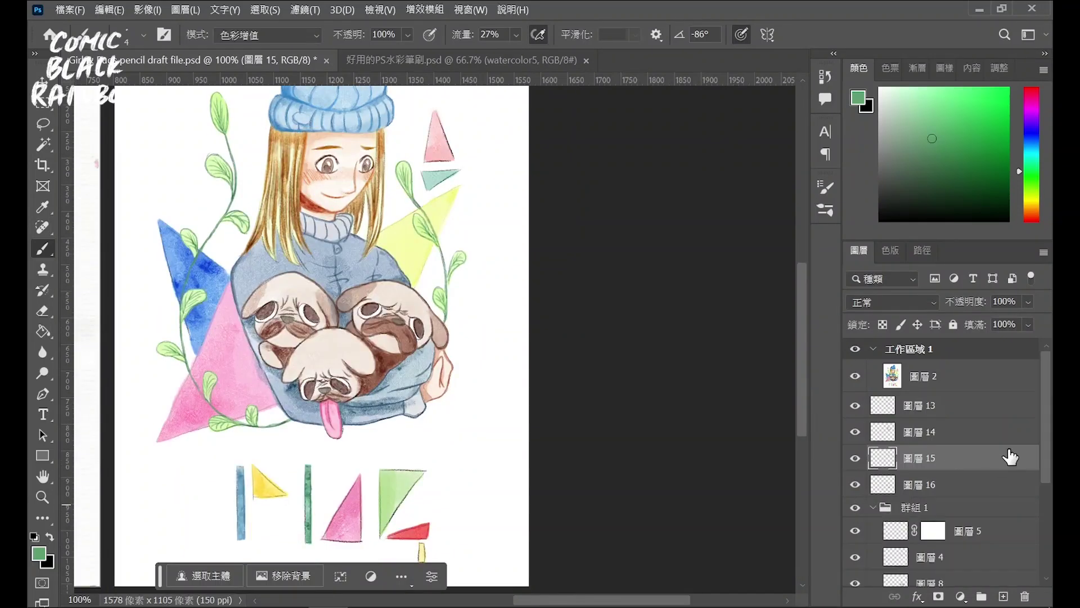
drag(1046, 451, 1045, 541)
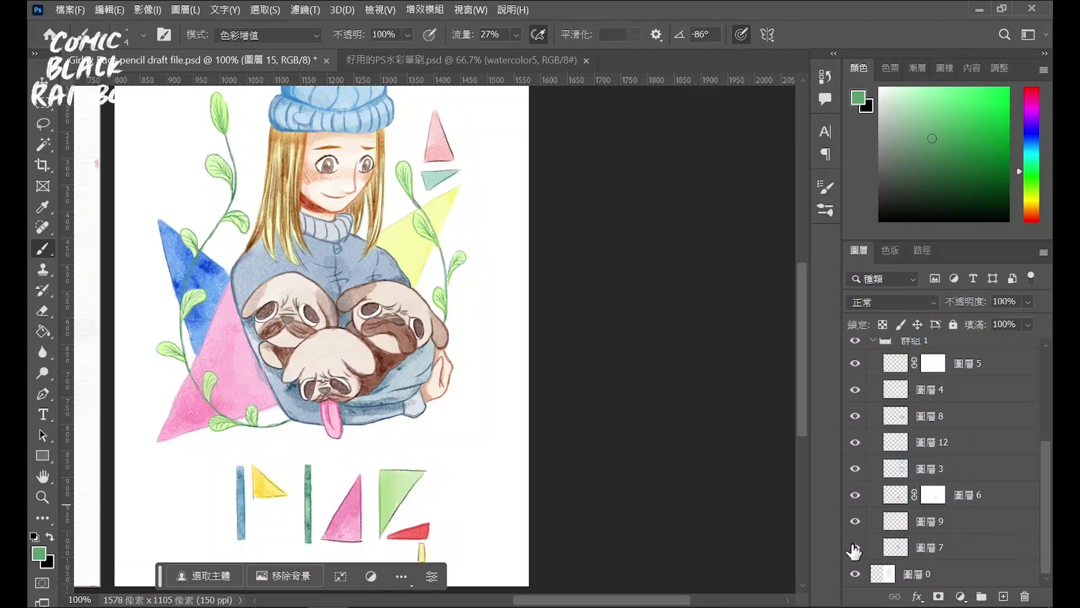
click(856, 549)
click(856, 521)
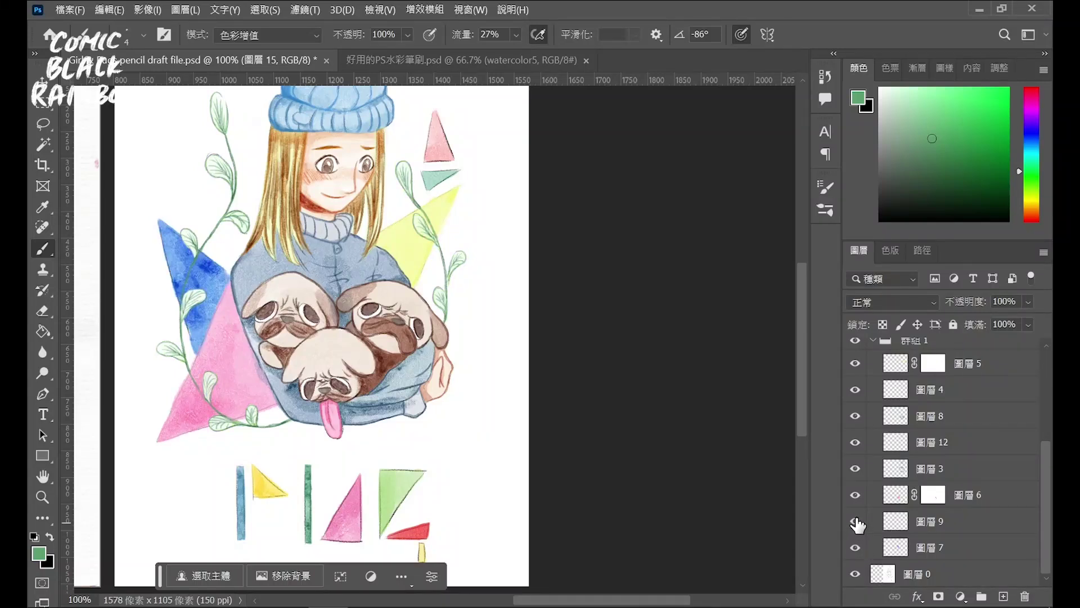
click(856, 521)
click(855, 495)
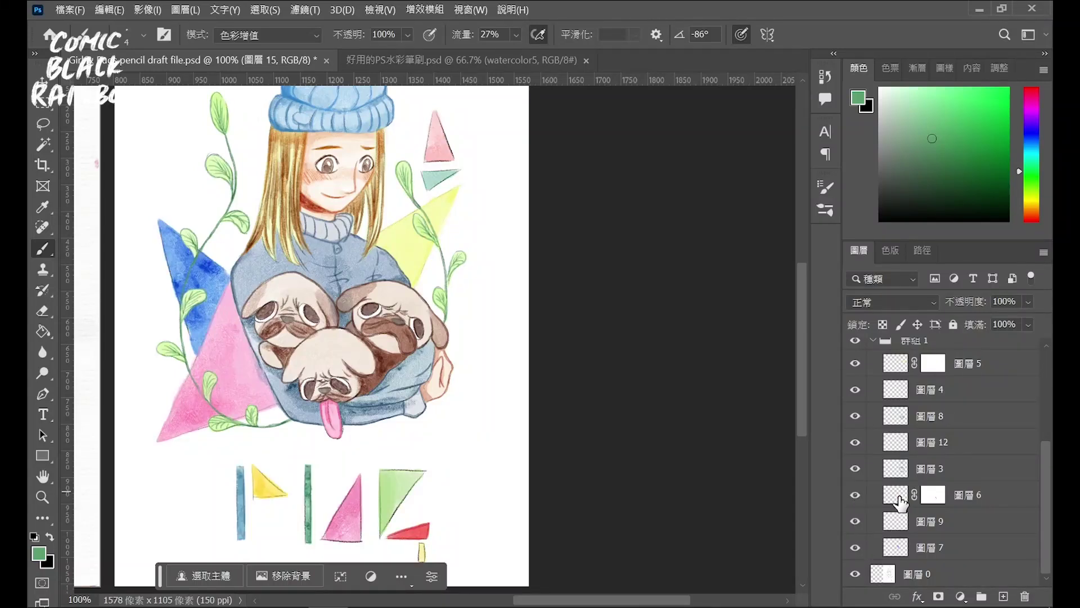
click(895, 495)
Darken the pink triangle's bottom and left edges and the teal triangle's lower edge with sampled colours
key(ctrl+plus)
key(ctrl+plus)
alt+click(481, 359)
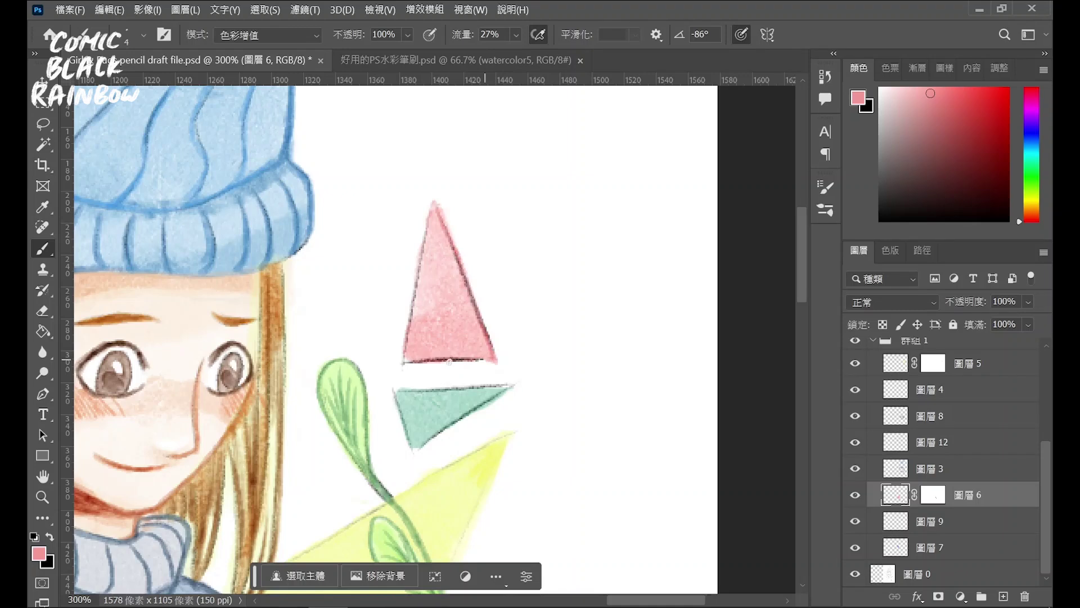
mouse_move(486, 360)
mouse_down()
mouse_move(406, 366)
mouse_move(413, 289)
mouse_up()
drag(422, 251, 427, 227)
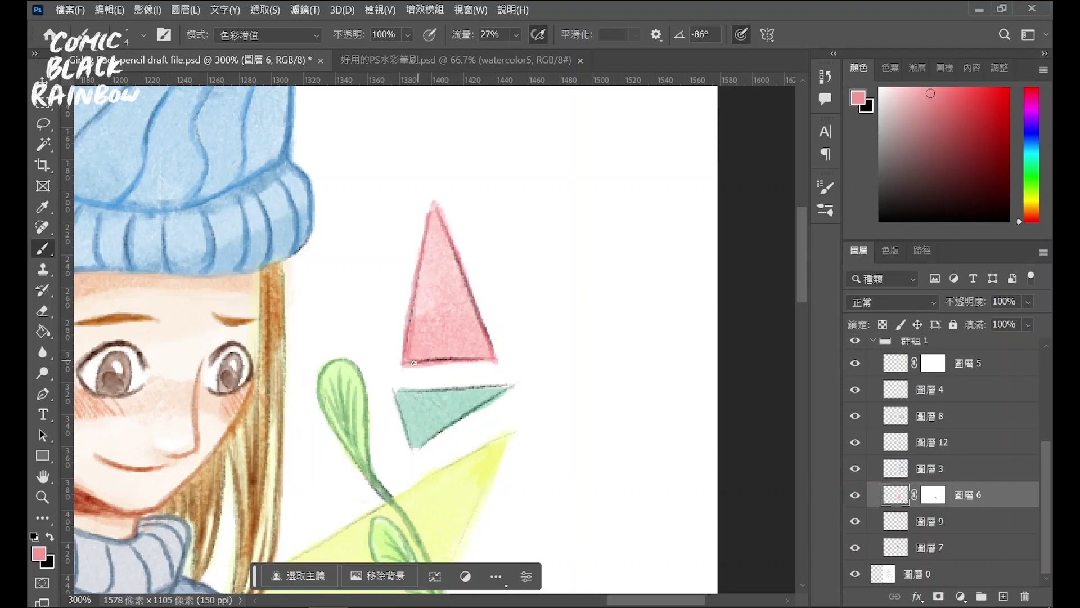
alt+click(510, 386)
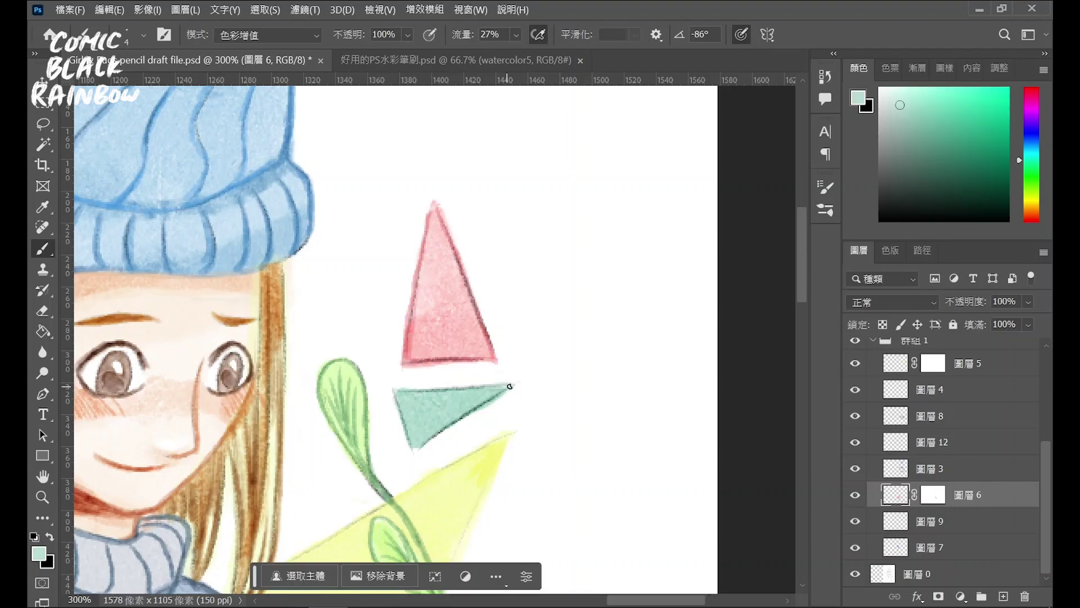
drag(468, 411, 447, 425)
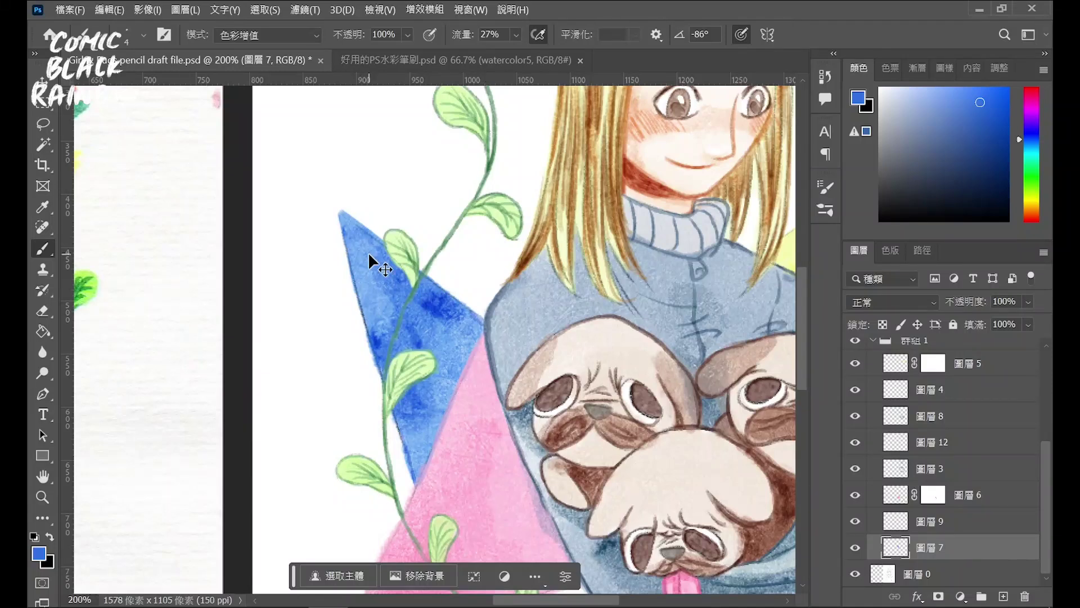
Zoom out and fit the canvas so the finished draft sits beside the original watercolour
key(ctrl+minus)
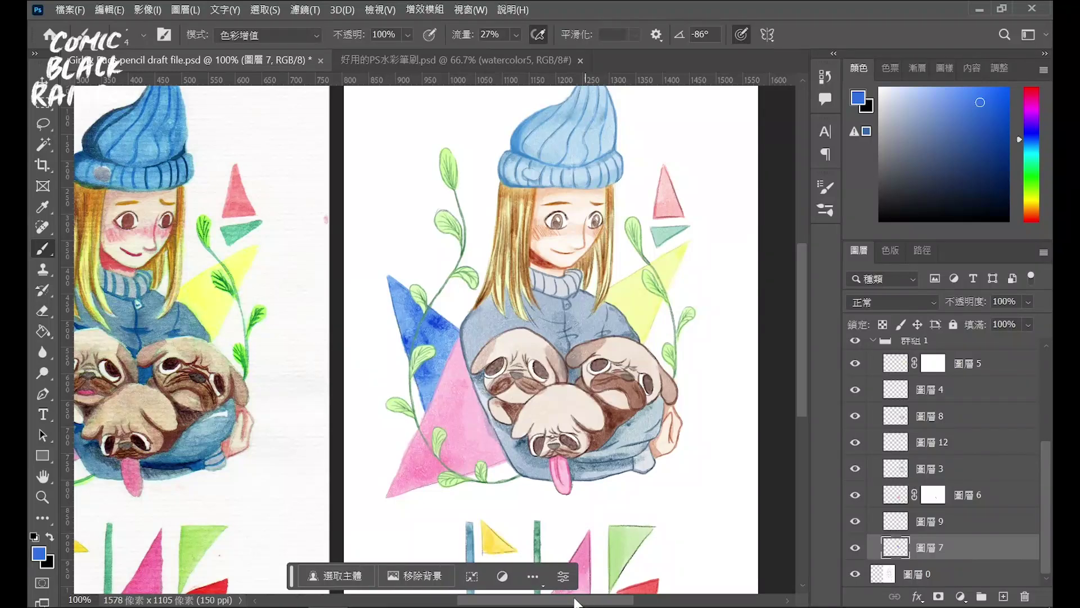
mouse_move(591, 601)
mouse_down()
mouse_move(559, 601)
mouse_move(581, 602)
mouse_up()
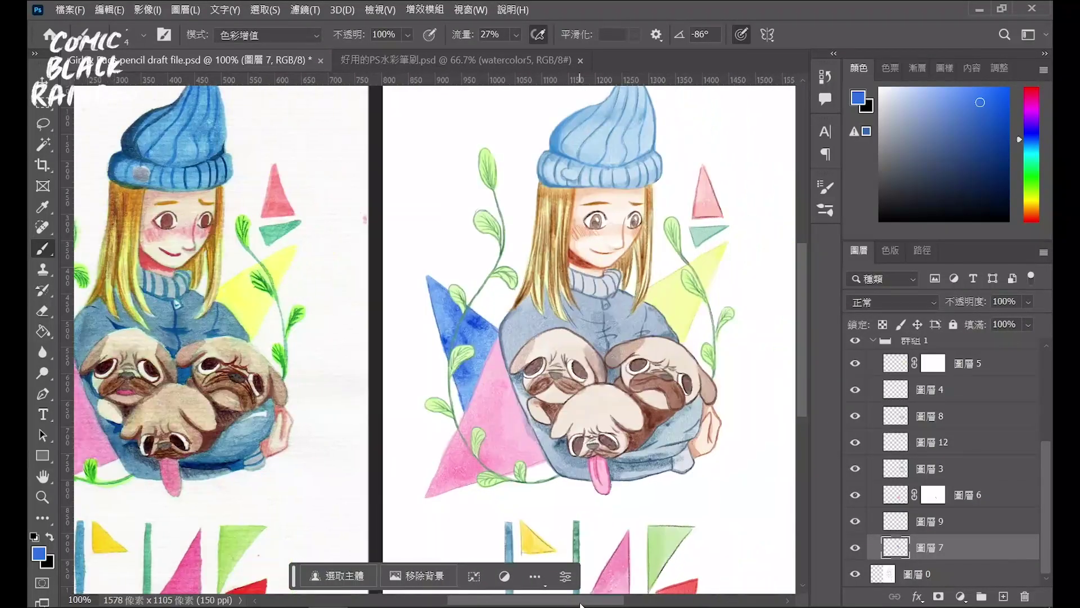
key(ctrl+minus)
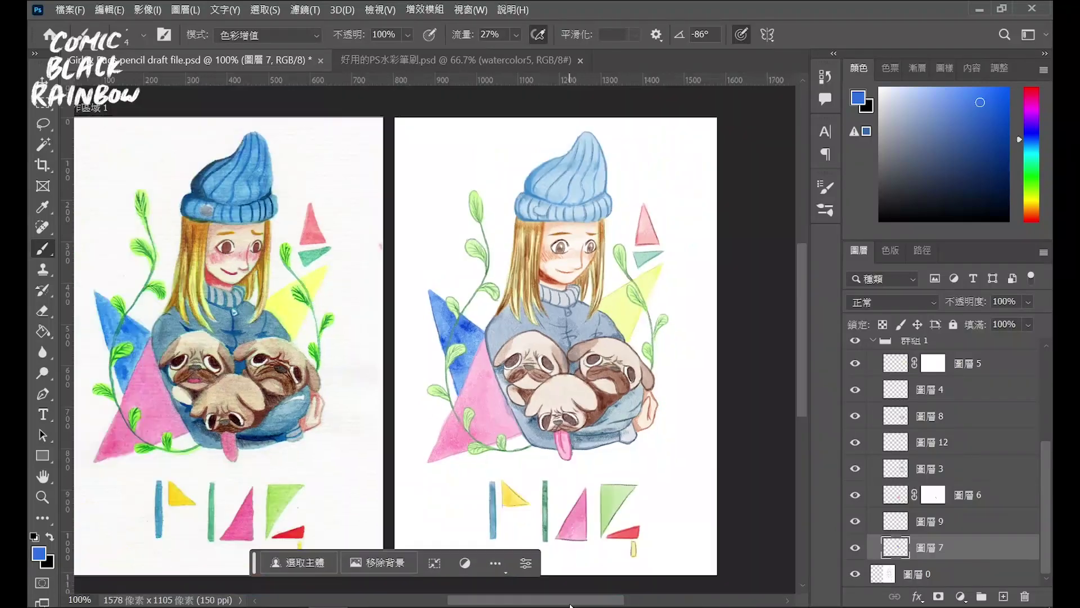
key(ctrl+0)
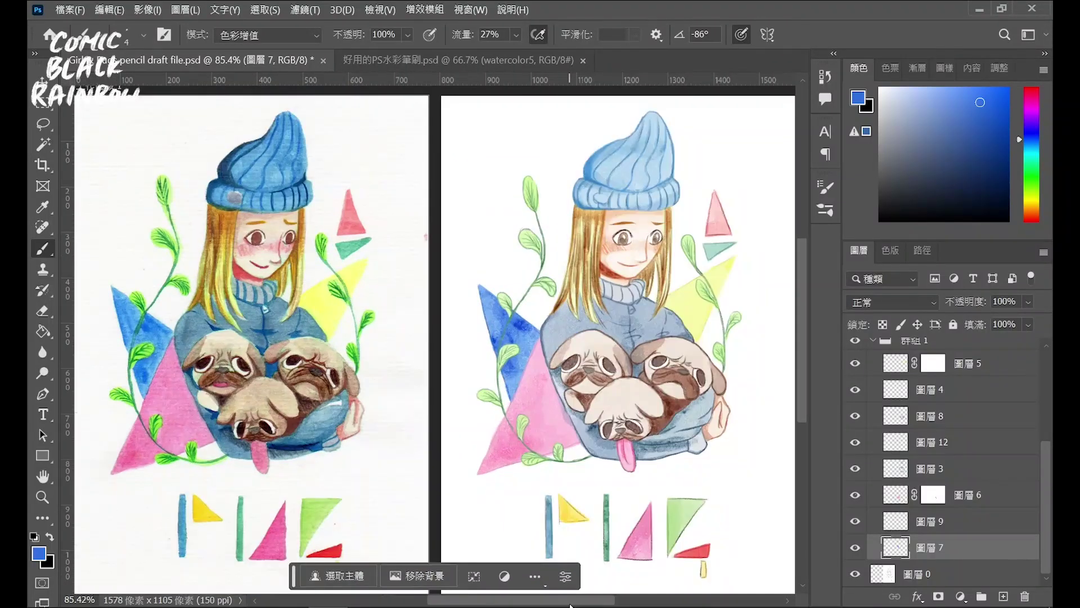